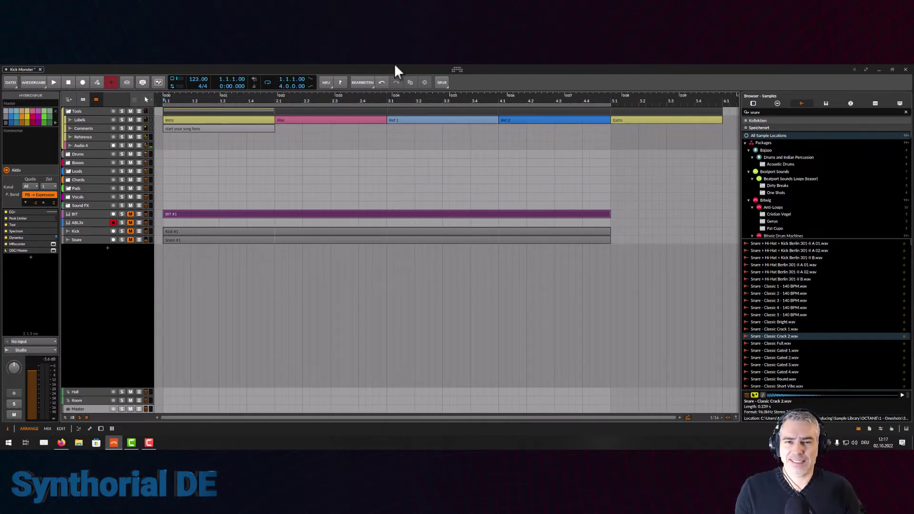
Check the installed Bitwig Studio version in the help's Über section and return to the arrangement
click(461, 70)
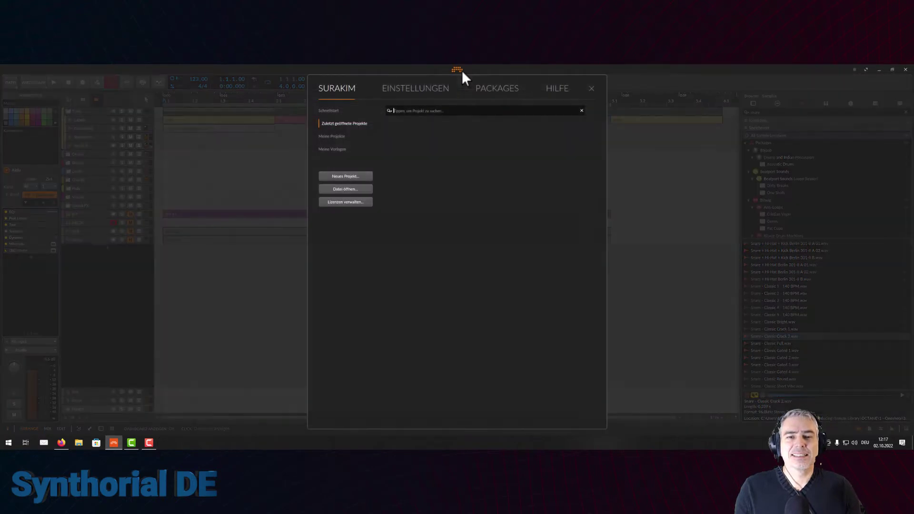
click(565, 89)
click(341, 163)
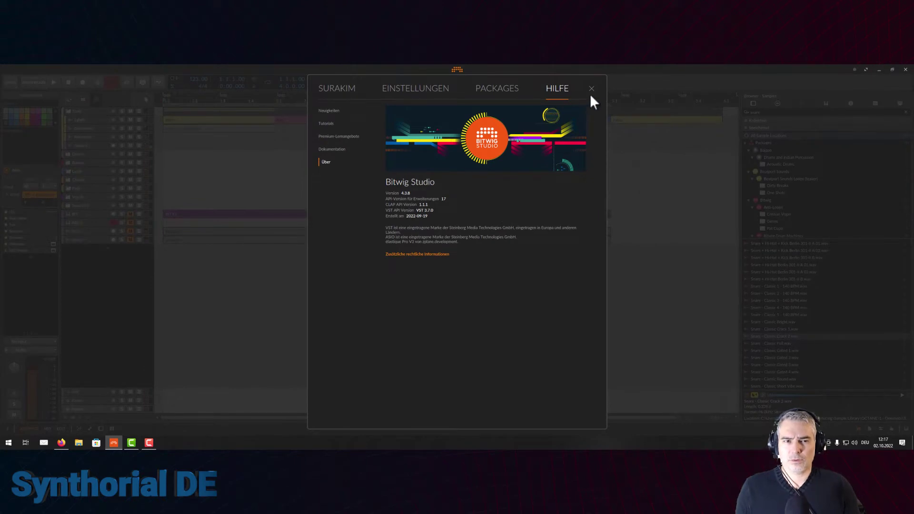
click(591, 89)
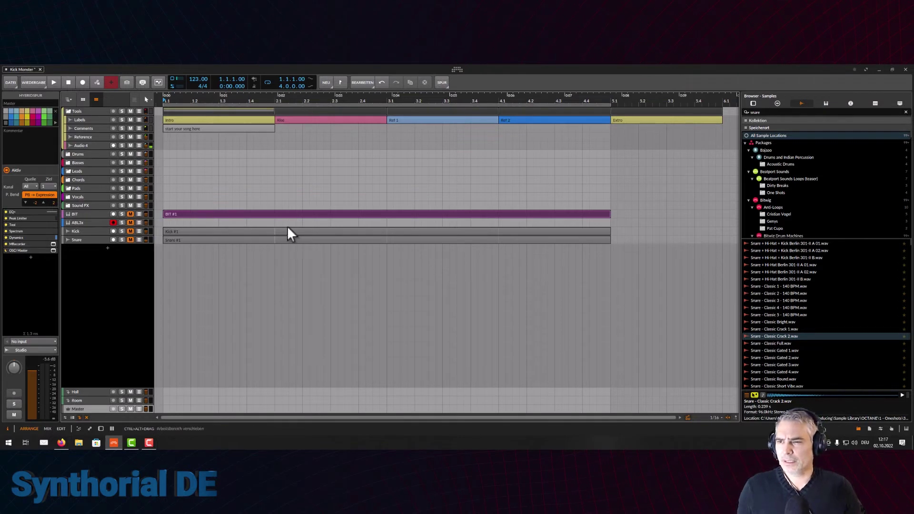
Collapse the Tools group, then unmute and play the ABL3x track
click(67, 111)
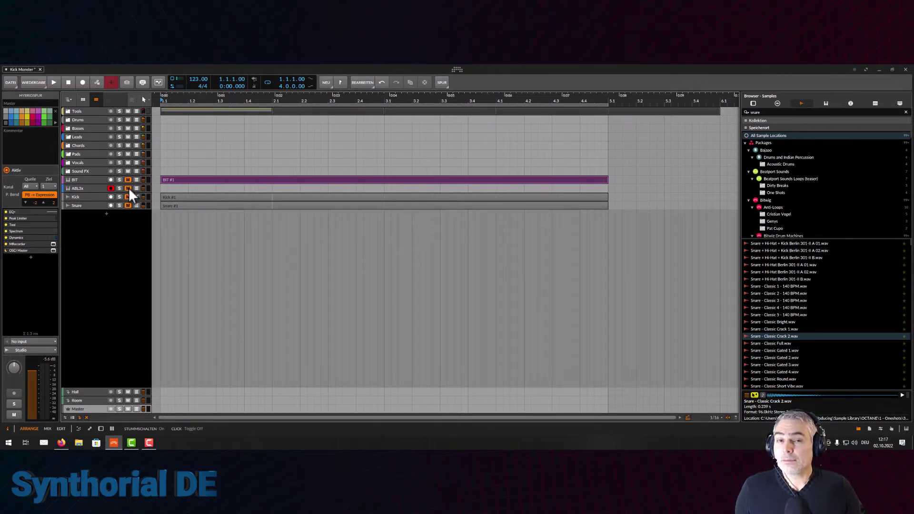
click(129, 189)
key(space)
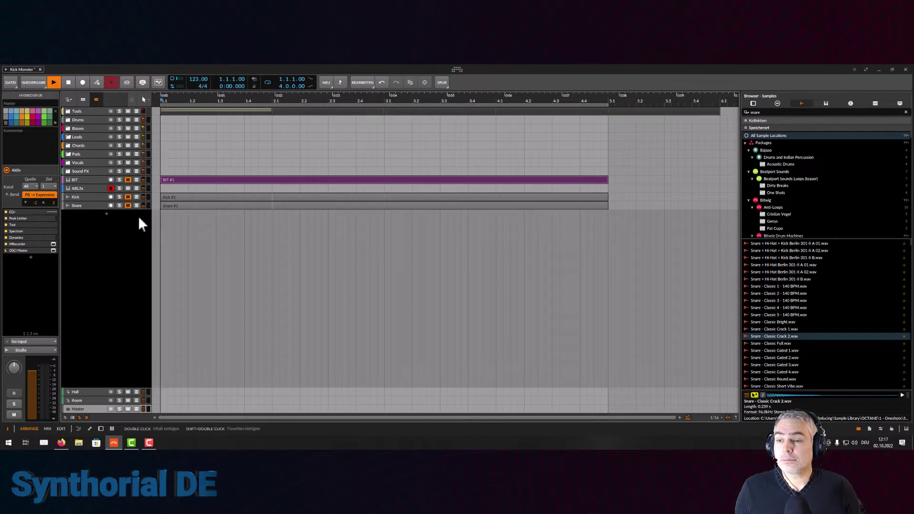
click(82, 187)
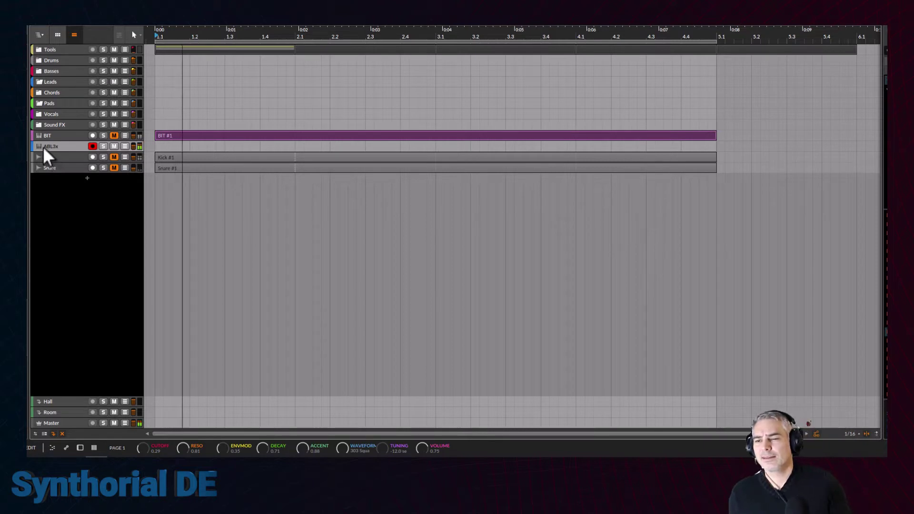
Unmute the Kick track and display its device chain with the Kick-Monster device
click(45, 157)
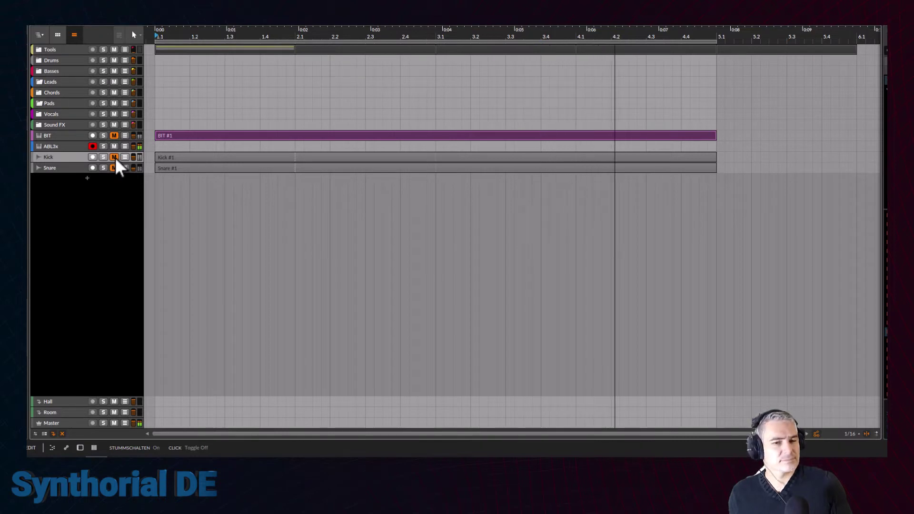
click(116, 158)
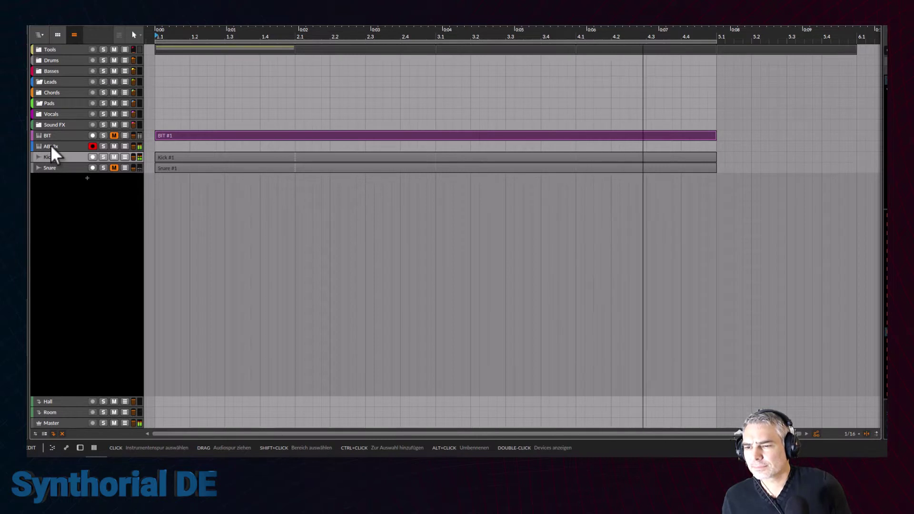
click(80, 448)
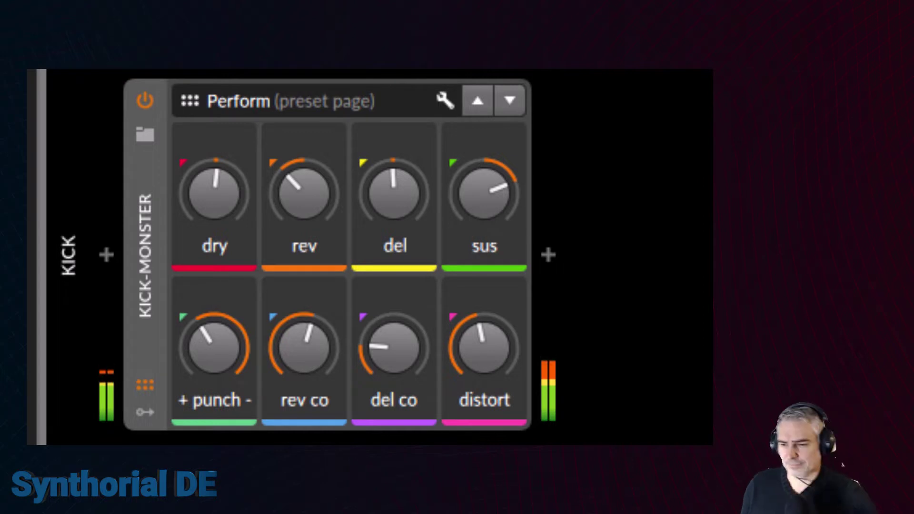
key(Down)
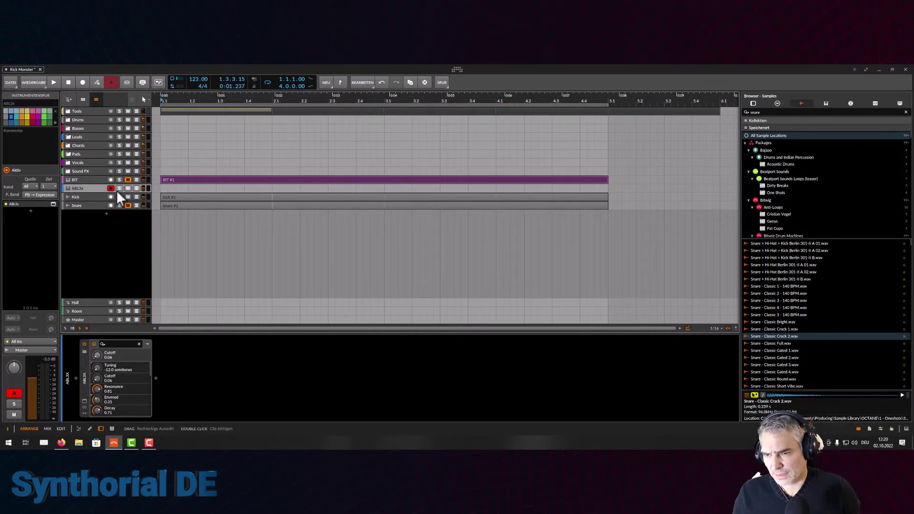
click(77, 197)
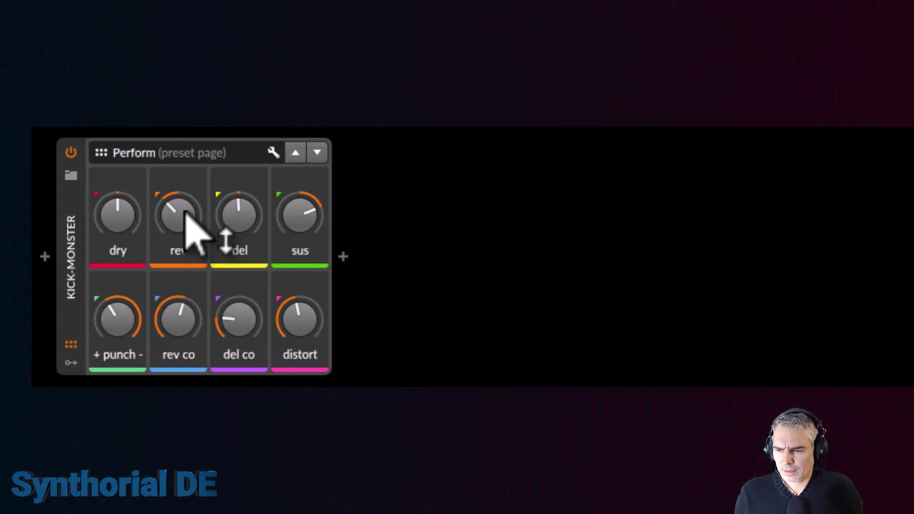
Turn Kick-Monster's rev and del levels fully down and bring sus to its centre position
drag(185, 212, 184, 252)
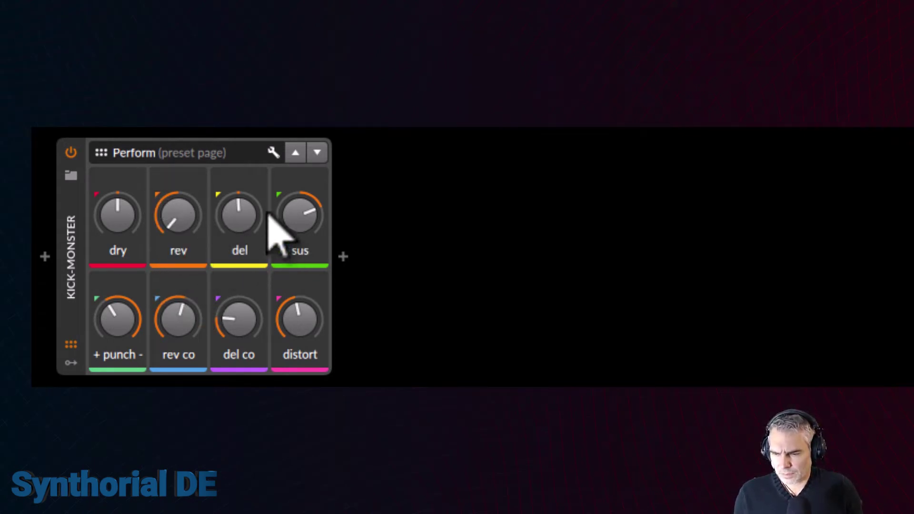
drag(241, 216, 240, 257)
drag(319, 237, 319, 279)
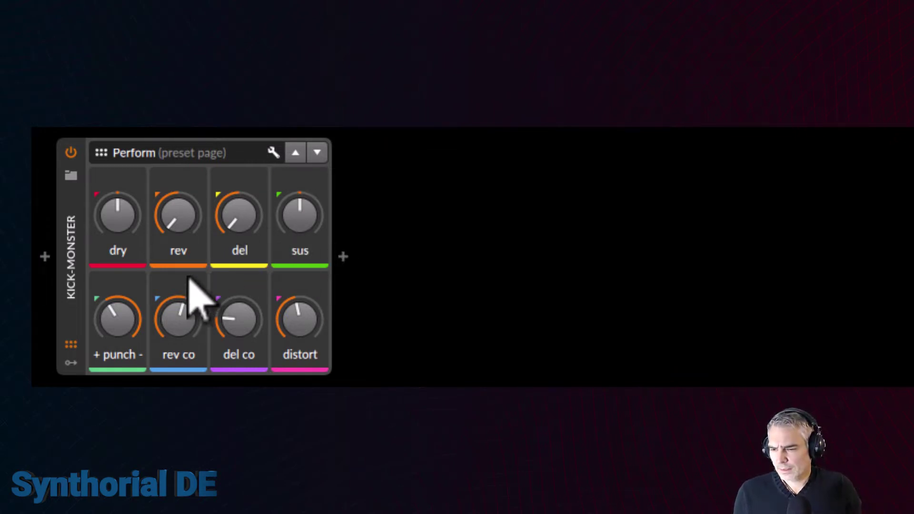
Turn punch all the way to its minus end and set rev co, del co and distort to minimum
drag(126, 318, 126, 305)
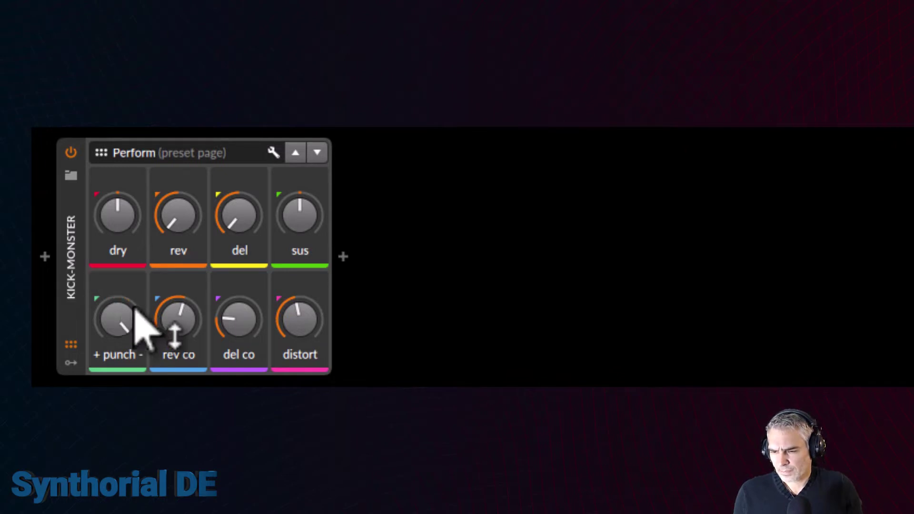
drag(165, 336, 188, 376)
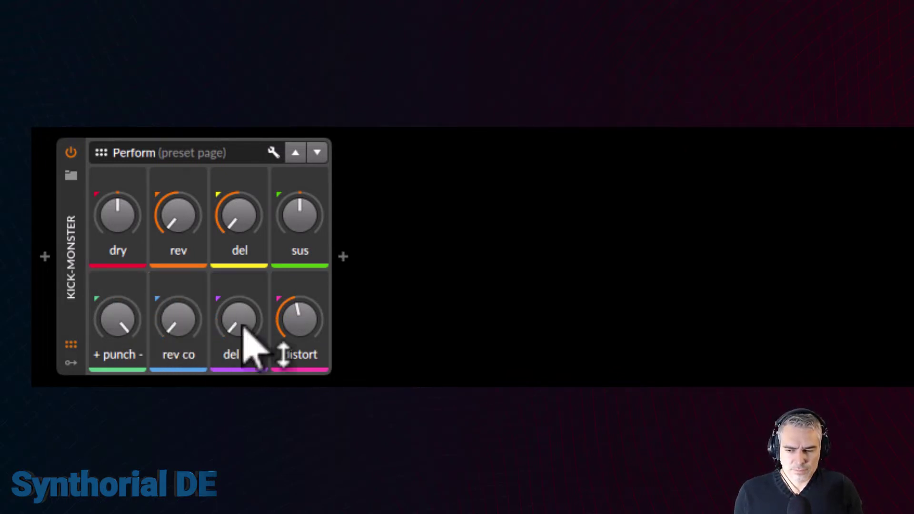
drag(245, 334, 244, 357)
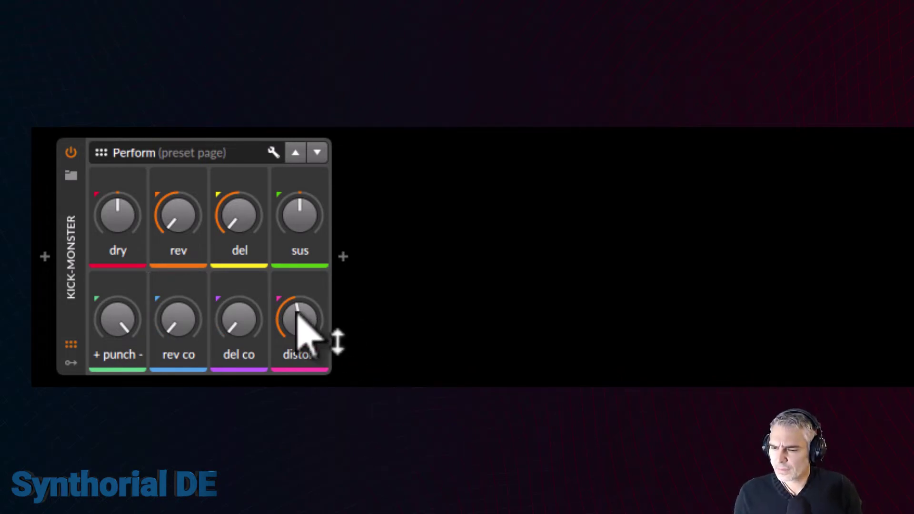
drag(300, 320, 294, 366)
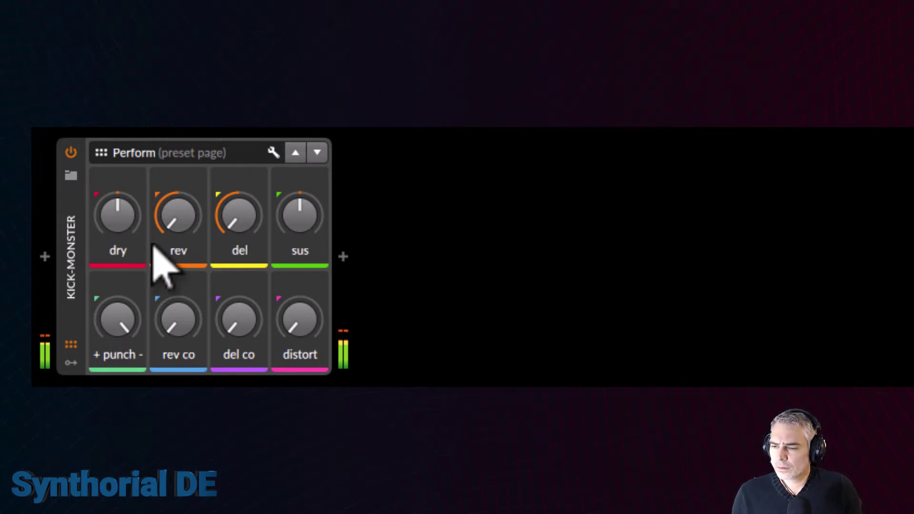
Turn the dry level down to hear the kick without it, and reset dry to its default
drag(123, 229, 122, 307)
double_click(123, 234)
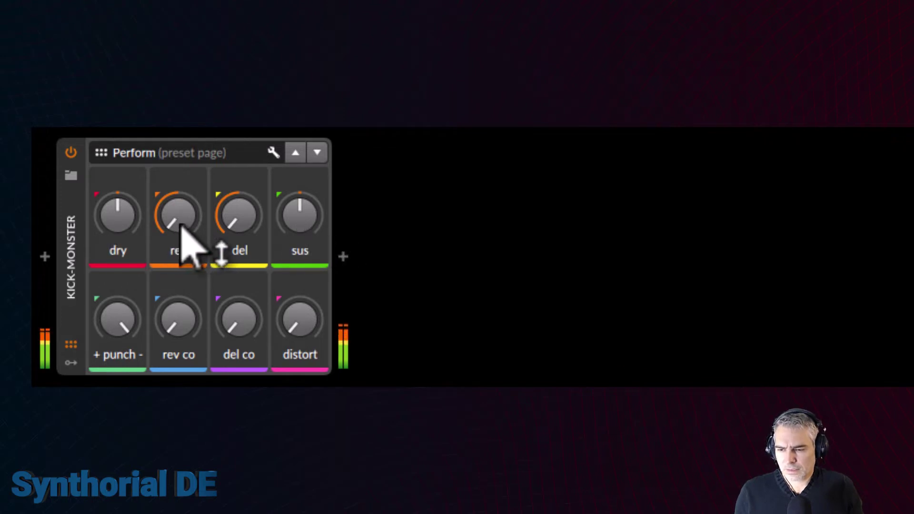
Audition the reverb by raising rev above centre and sweeping rev co up to about 1.58 kHz and back to minimum
drag(180, 227, 179, 220)
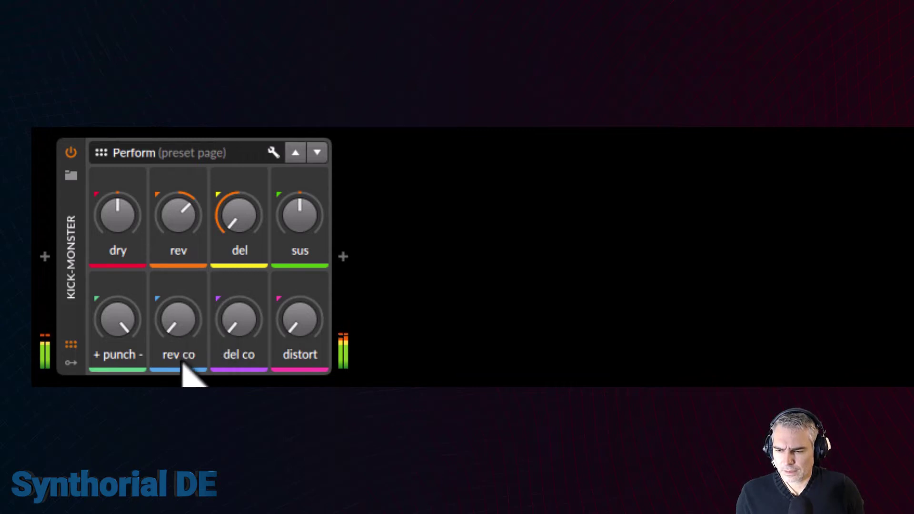
drag(206, 363, 206, 354)
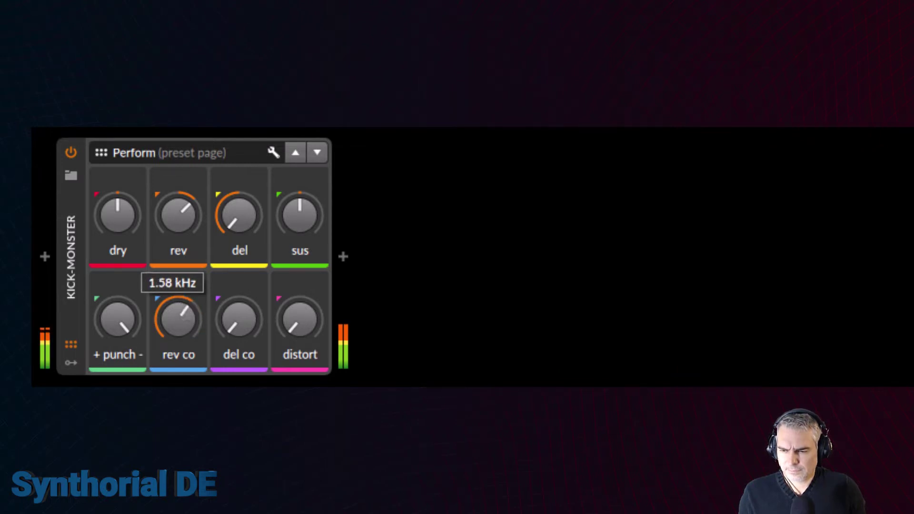
mouse_move(206, 355)
mouse_down()
mouse_move(206, 333)
mouse_move(207, 362)
mouse_up()
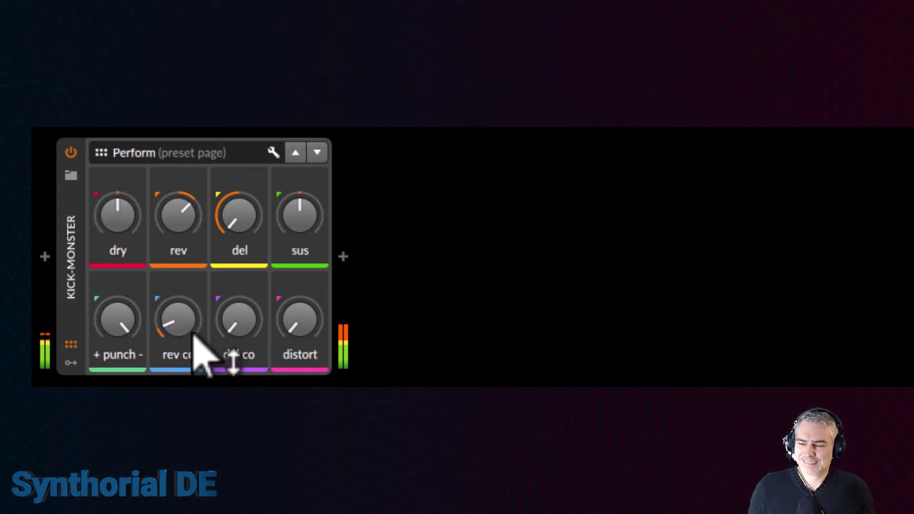
drag(184, 333, 184, 348)
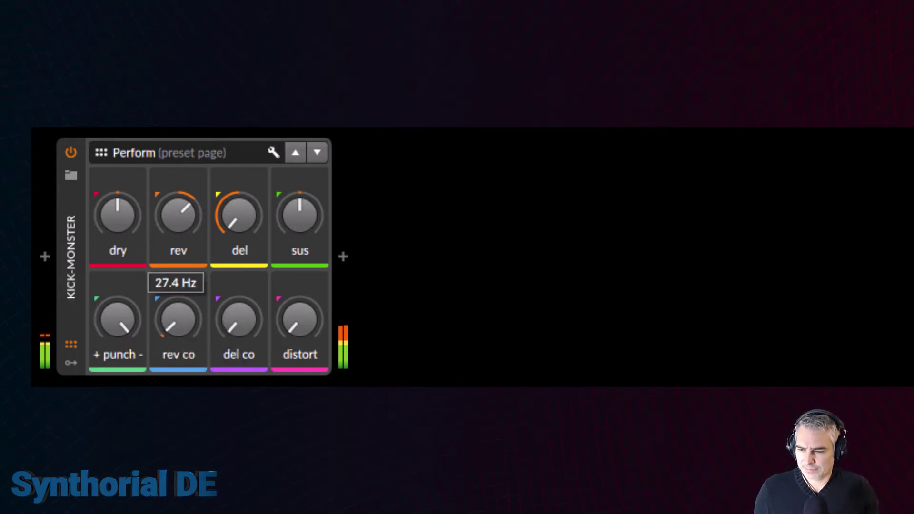
Reset the rev level to its default and turn it fully down
double_click(180, 213)
key(Escape)
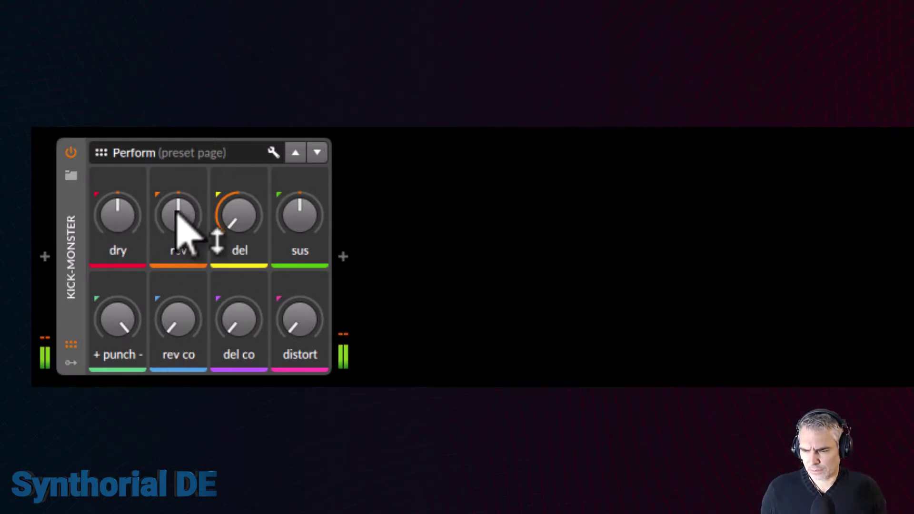
drag(184, 224, 186, 224)
Audition the delay by raising del above centre and sweeping del co up to about 10.6 kHz and beyond
drag(239, 231, 239, 232)
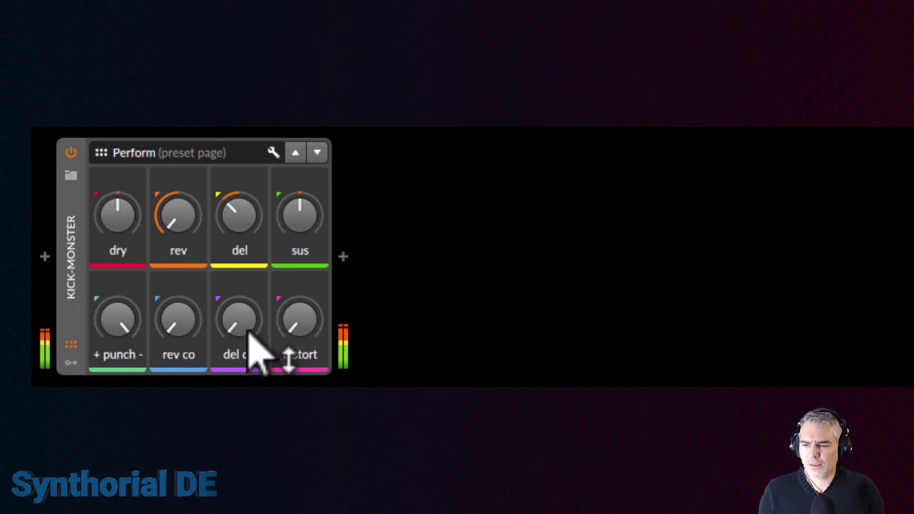
drag(251, 332, 251, 329)
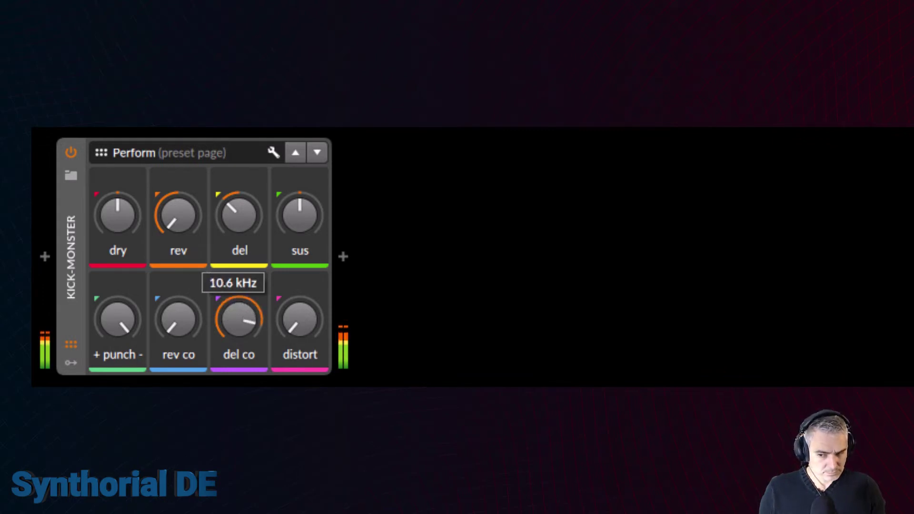
drag(251, 329, 251, 328)
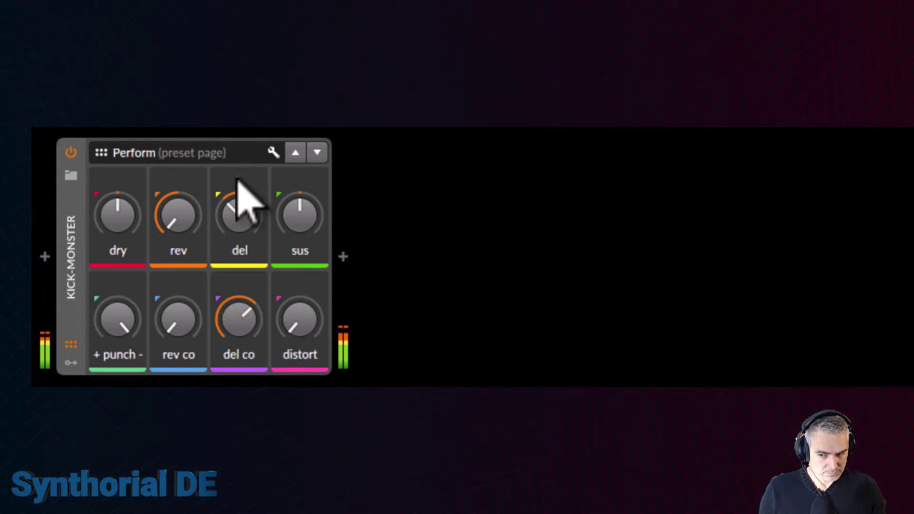
drag(241, 185, 241, 172)
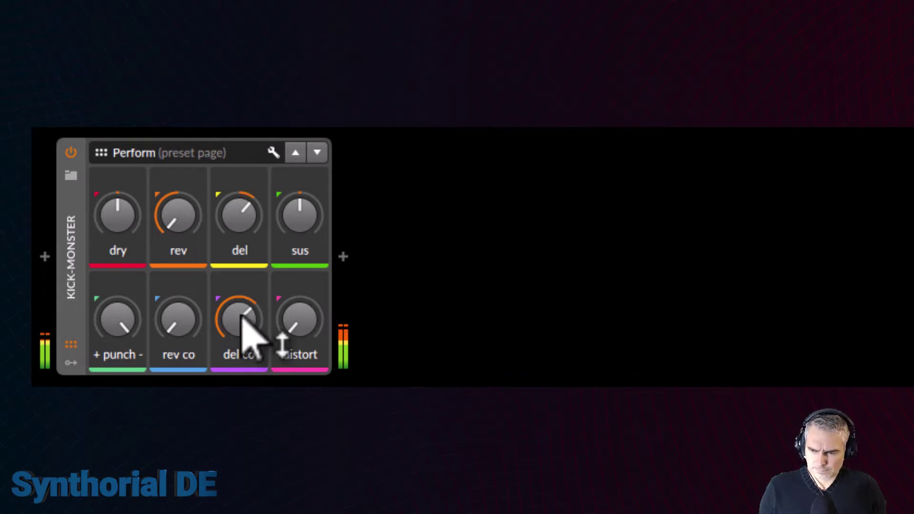
drag(243, 326, 243, 312)
Lower the del level and del co cutoff back to their minimum
drag(240, 220, 240, 234)
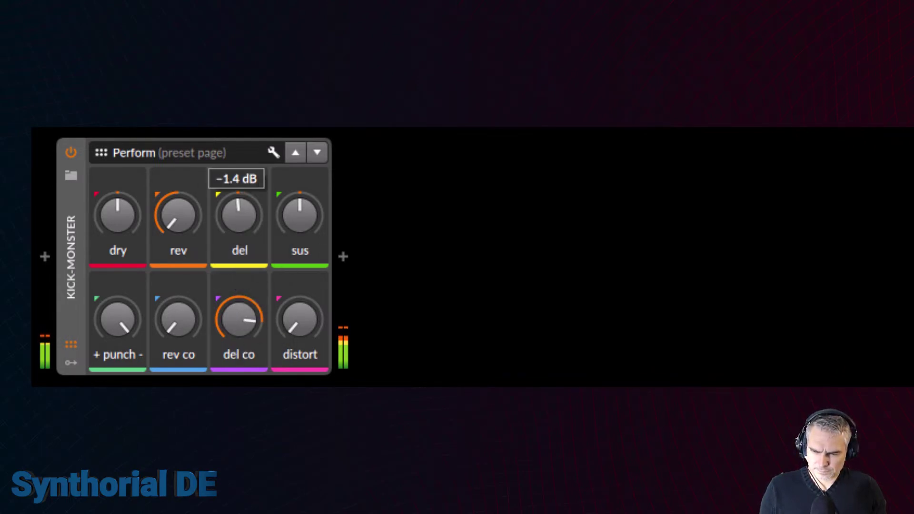
drag(241, 367, 241, 393)
drag(243, 204, 247, 237)
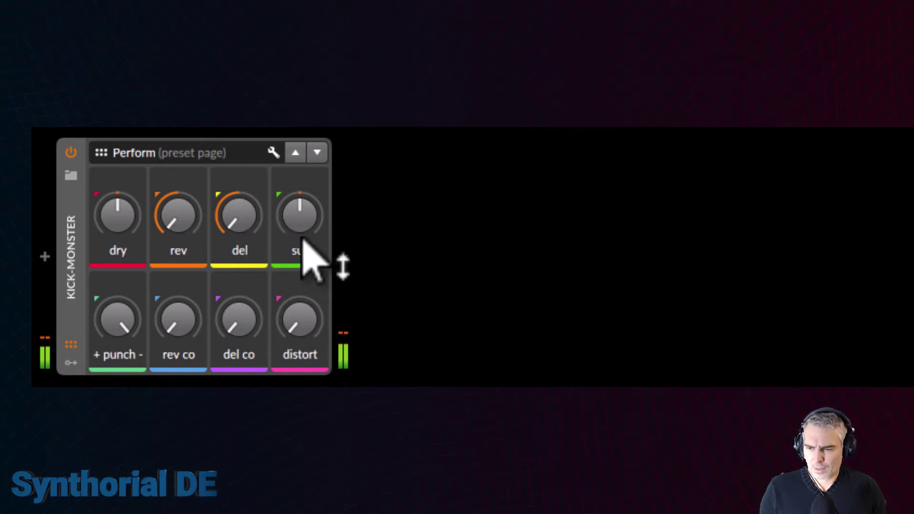
Try raising sus to about 84 % and reset it to its default
drag(307, 241, 307, 234)
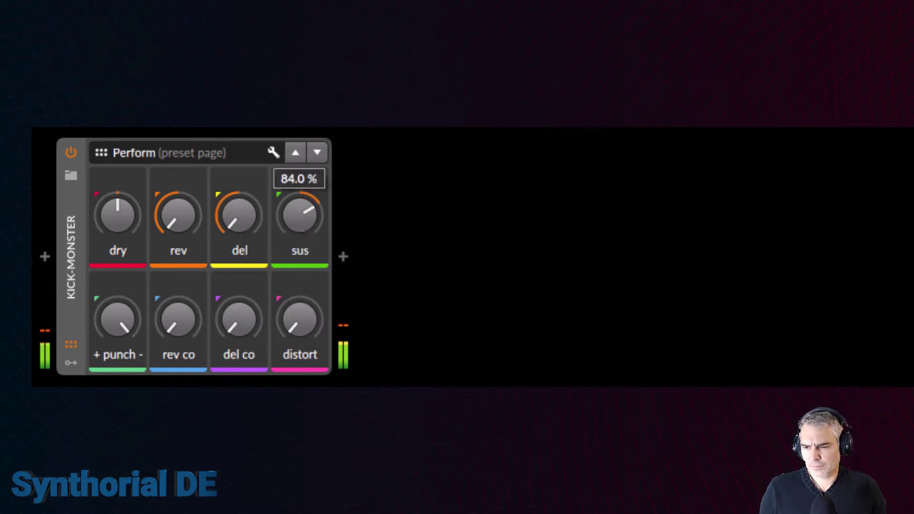
double_click(303, 233)
Raise the rev level to somewhat below centre and open rev co to about a quarter of its range
double_click(155, 207)
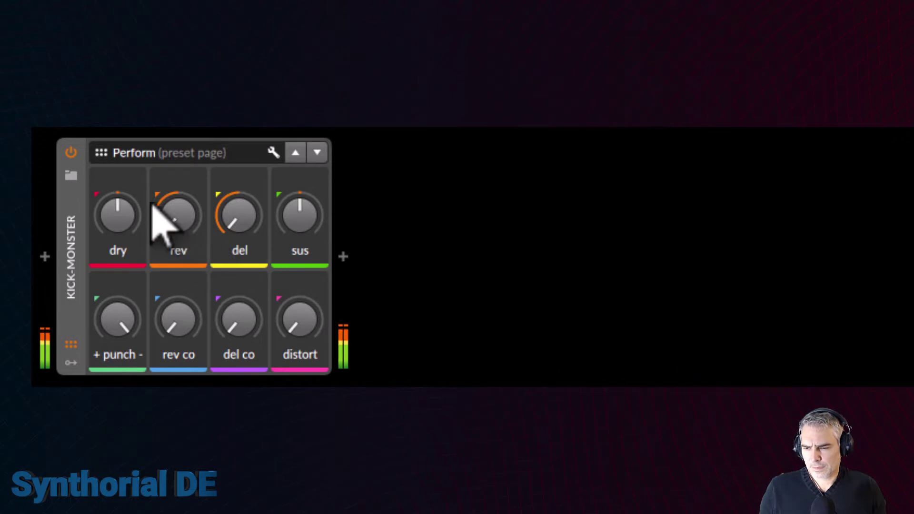
drag(188, 245, 188, 260)
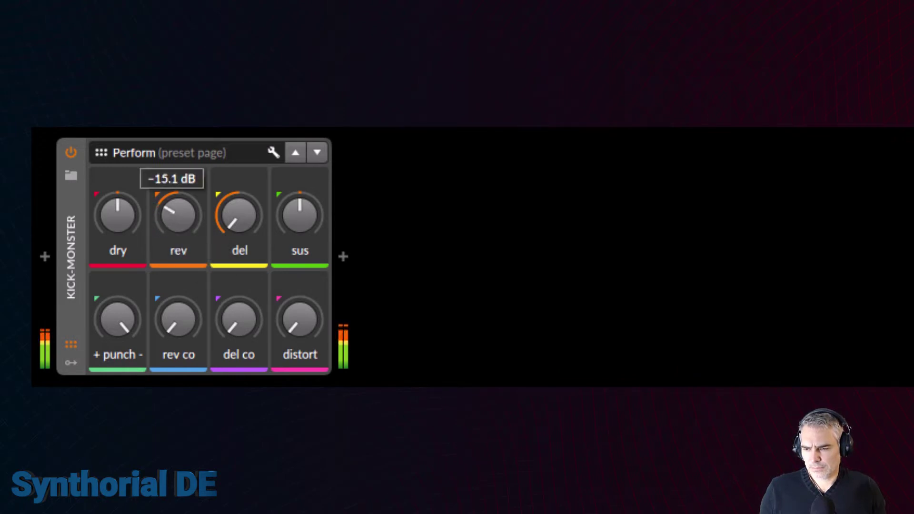
drag(187, 367, 188, 353)
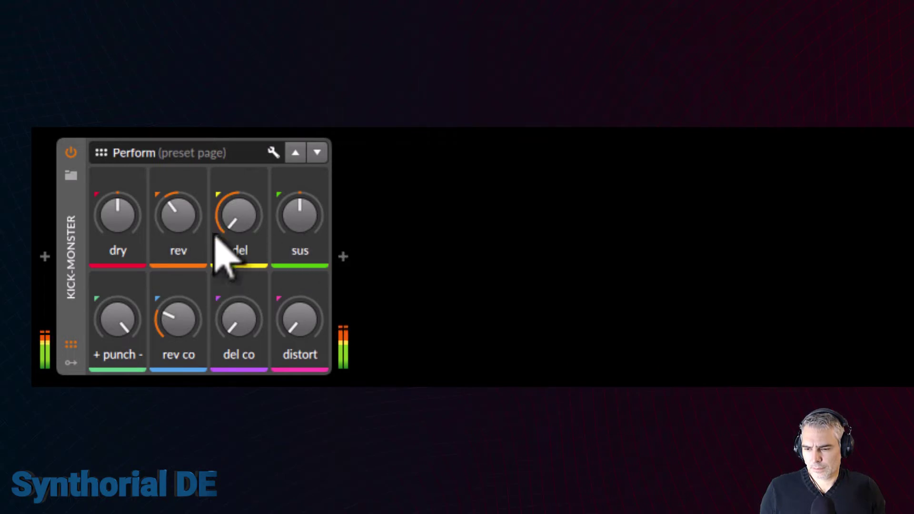
Sweep sus well above centre and down to below centre to shape the kick's reverb tail
drag(286, 255, 292, 226)
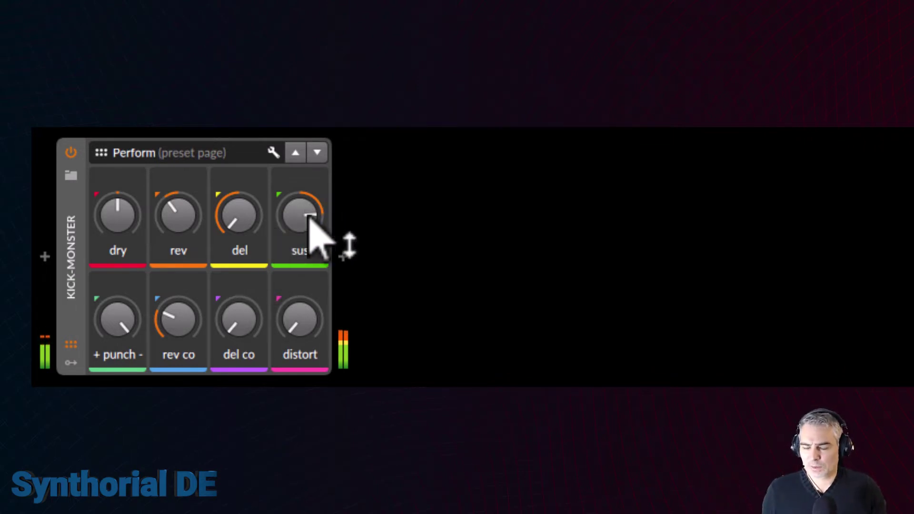
drag(306, 217, 307, 198)
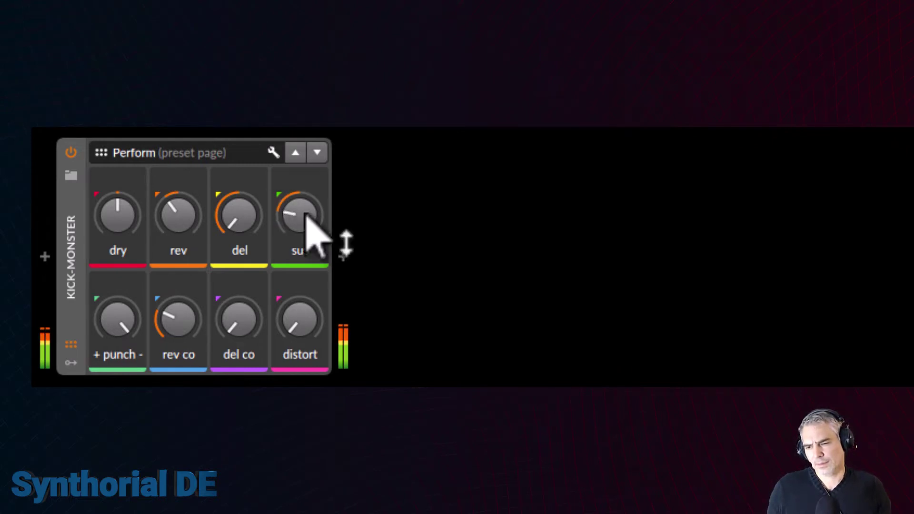
Audition the reverb tail by raising rev above centre while fine-tuning rev co and sus
drag(147, 238, 148, 219)
drag(306, 255, 306, 255)
drag(167, 337, 167, 332)
drag(306, 255, 306, 250)
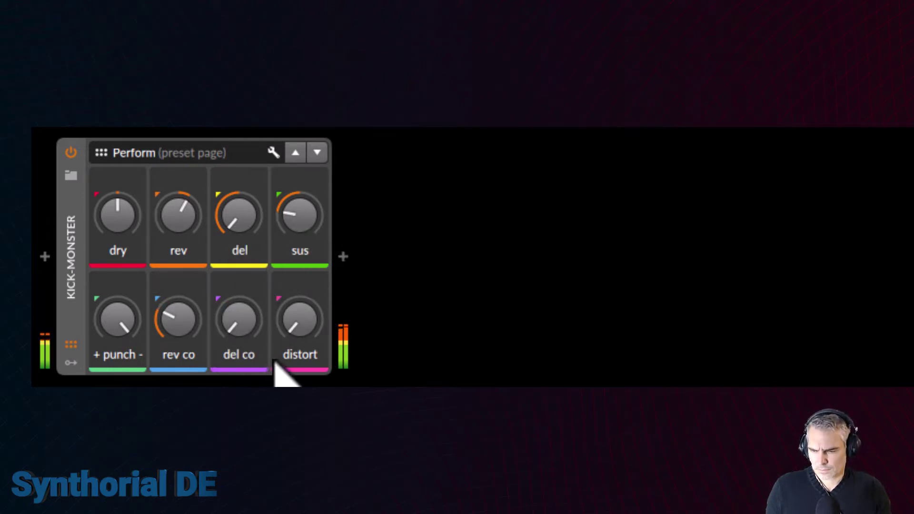
drag(180, 215, 179, 222)
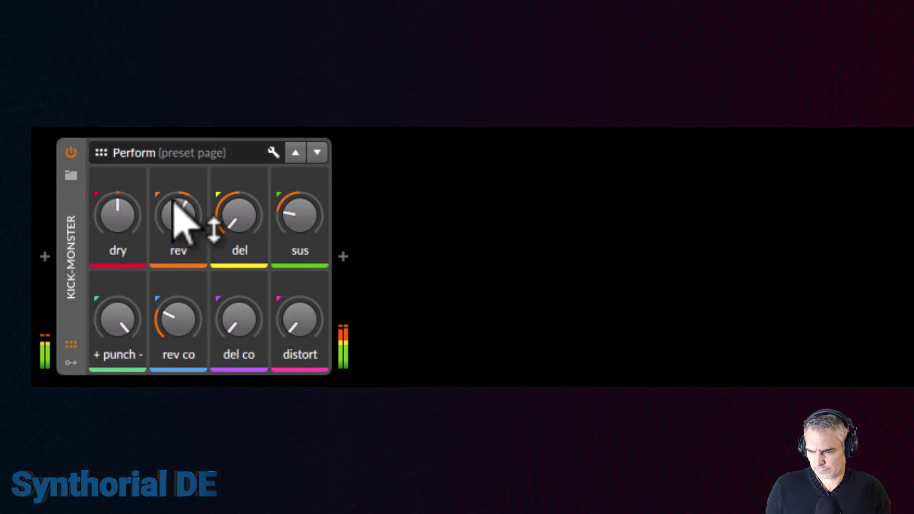
Return rev and rev co to minimum and sus to its default, and raise distort to about two thirds of its range
drag(180, 307, 193, 336)
double_click(305, 253)
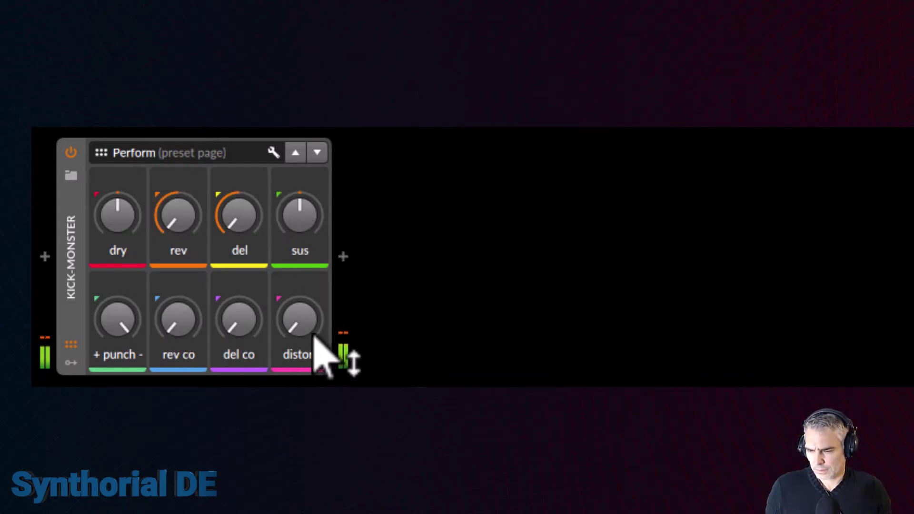
mouse_move(306, 333)
mouse_down()
mouse_move(306, 308)
mouse_move(312, 320)
mouse_up()
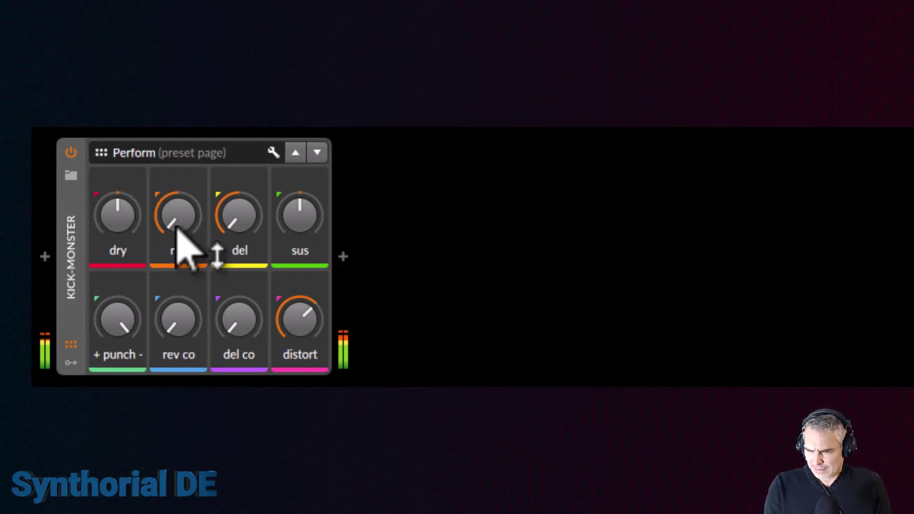
Raise rev to slightly below centre, open rev co to just over a quarter of its range, and lower sus below centre
drag(178, 229, 178, 214)
drag(179, 367, 179, 347)
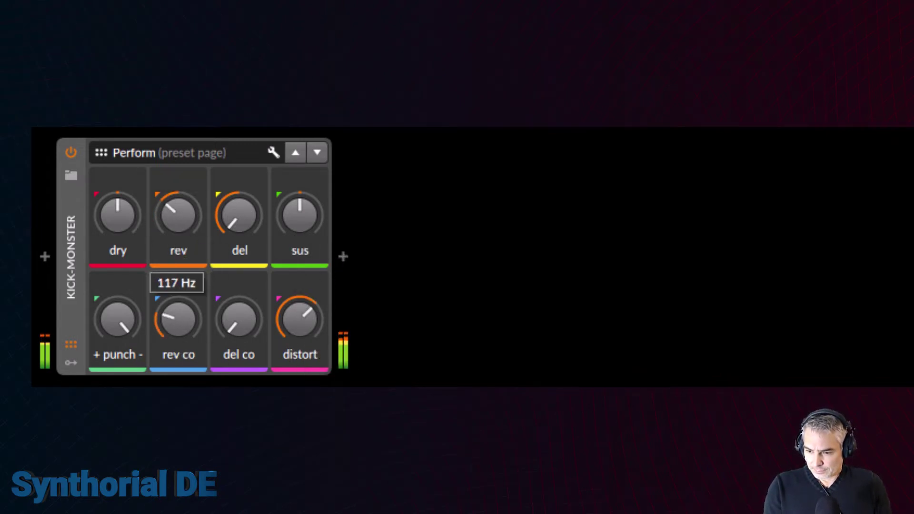
drag(202, 257, 202, 248)
drag(302, 241, 302, 248)
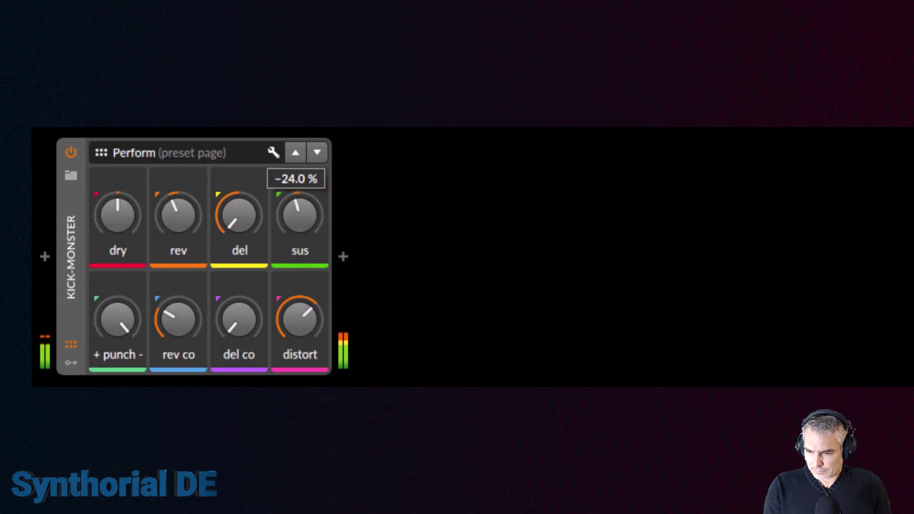
Raise distort to roughly four fifths of its range and fine-tune sus to well below centre
drag(307, 351, 306, 339)
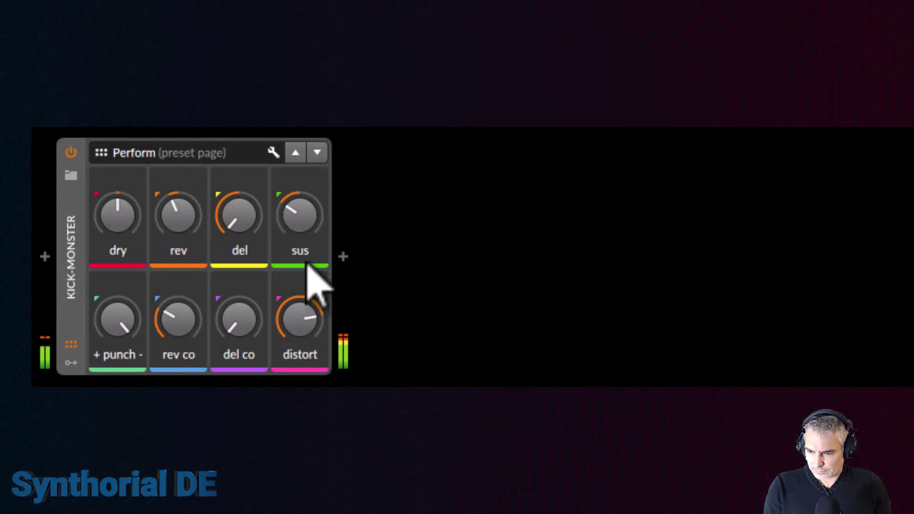
drag(316, 275, 317, 260)
drag(296, 221, 296, 229)
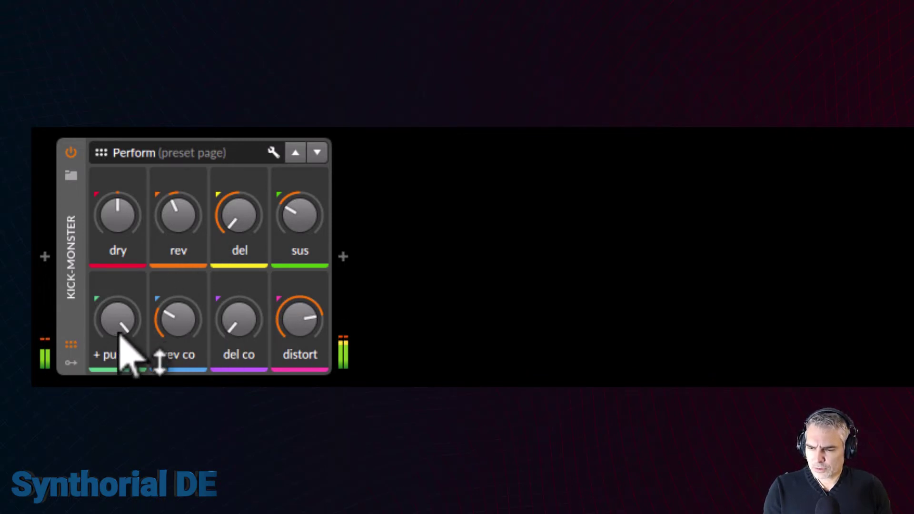
Turn punch well towards its plus side, nudge distort slightly higher, and raise dry above centre
drag(115, 328, 116, 341)
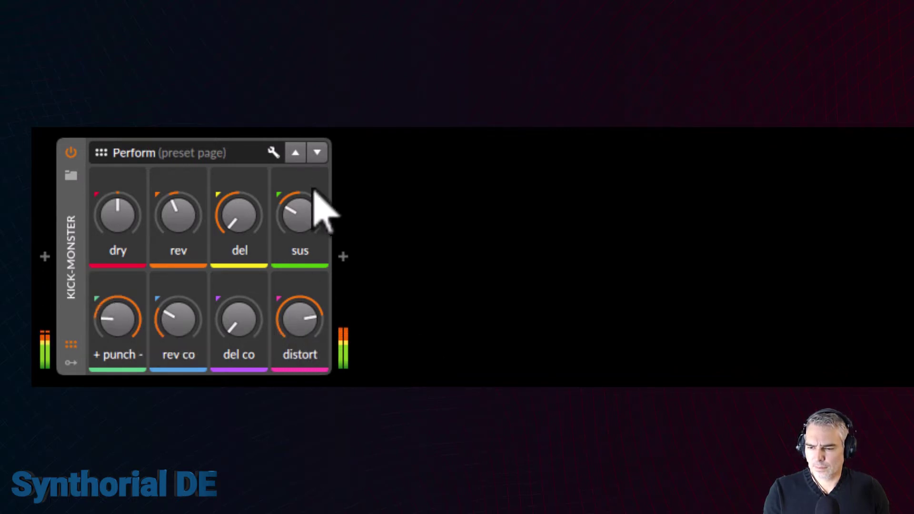
drag(286, 355, 286, 358)
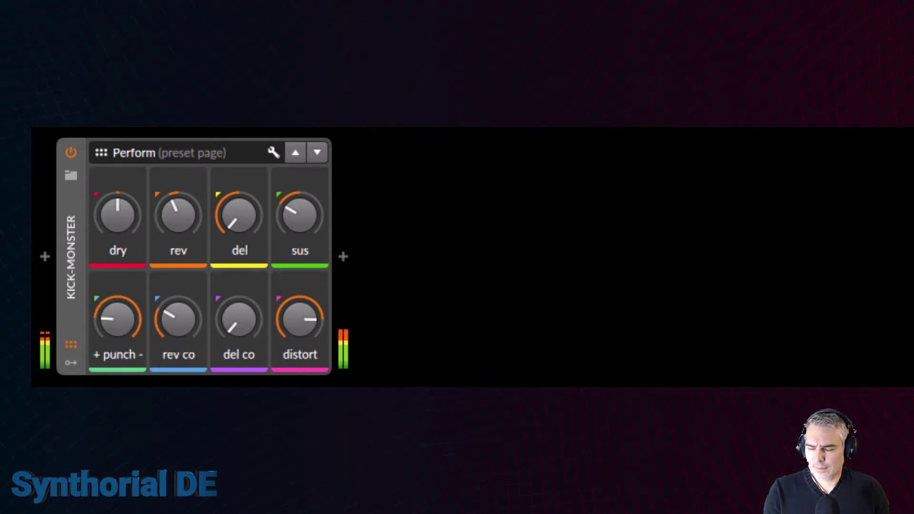
drag(127, 241, 127, 224)
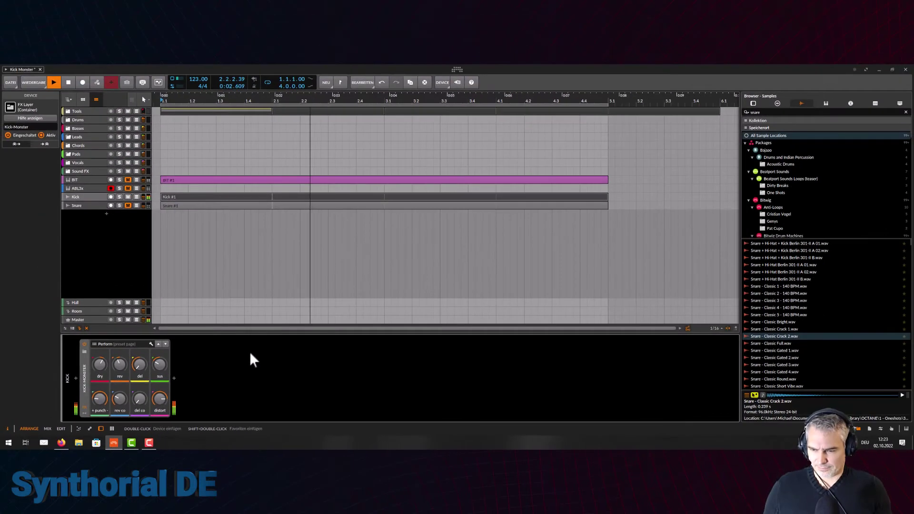
Insert the AGC RECEIVER preset before Kick-Monster in the Kick track's device chain
click(76, 378)
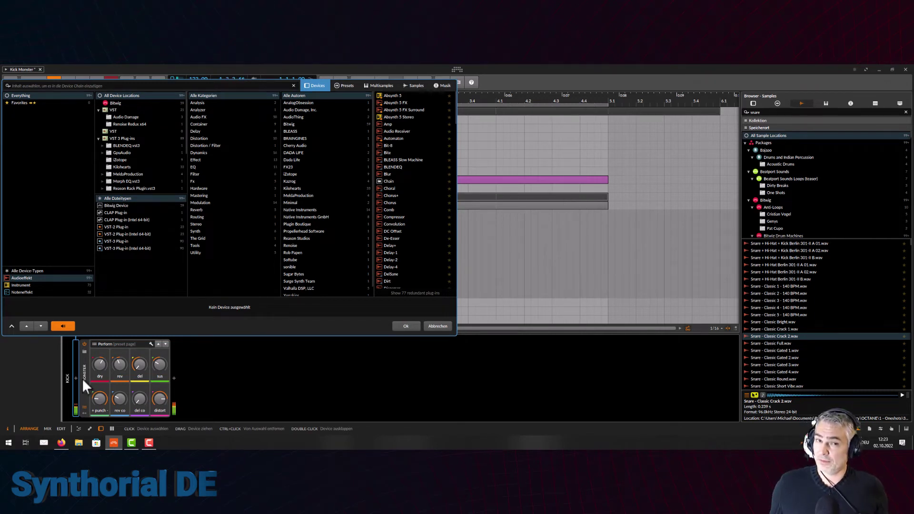
text(agc)
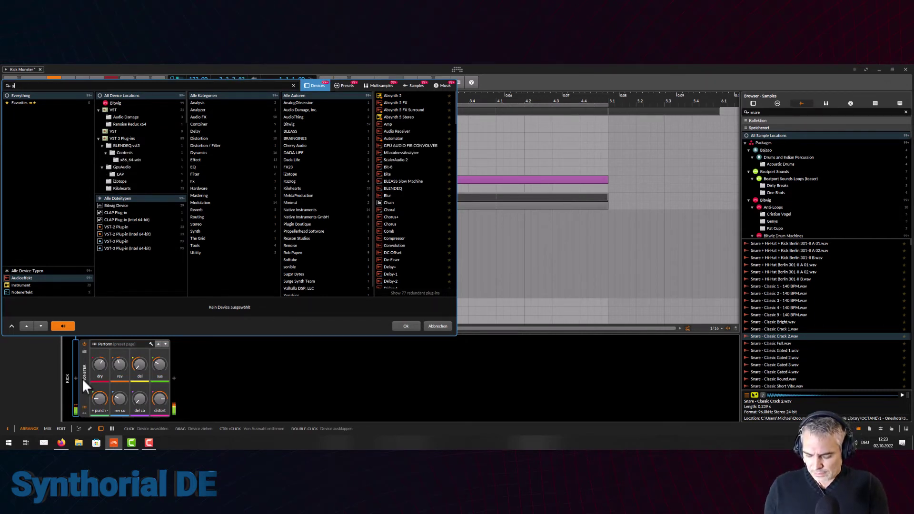
click(348, 85)
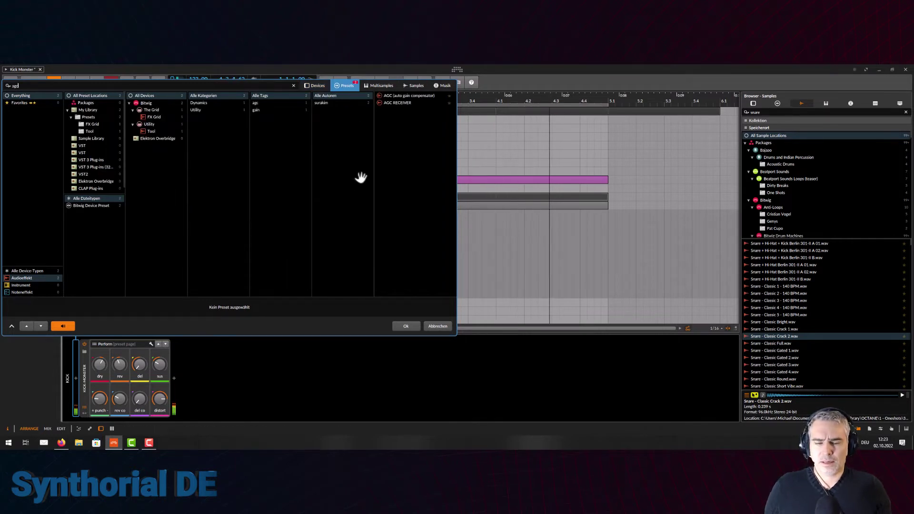
click(397, 102)
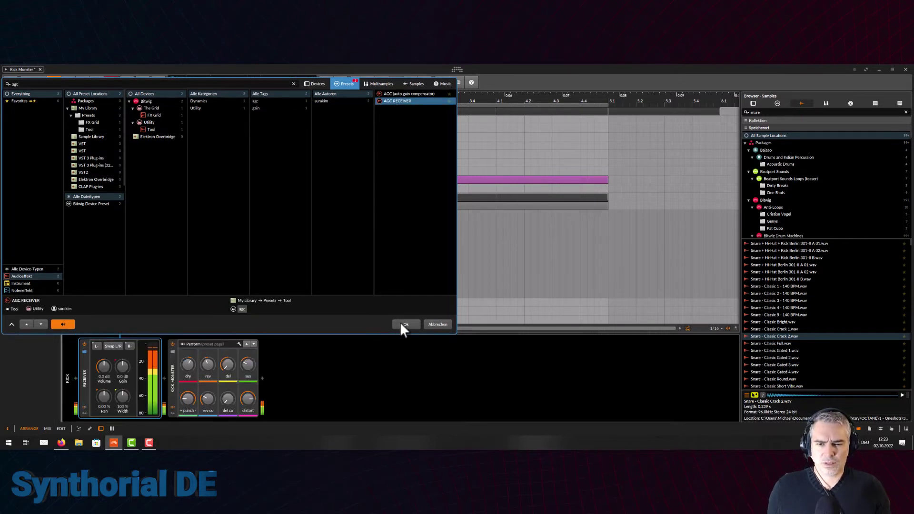
click(404, 325)
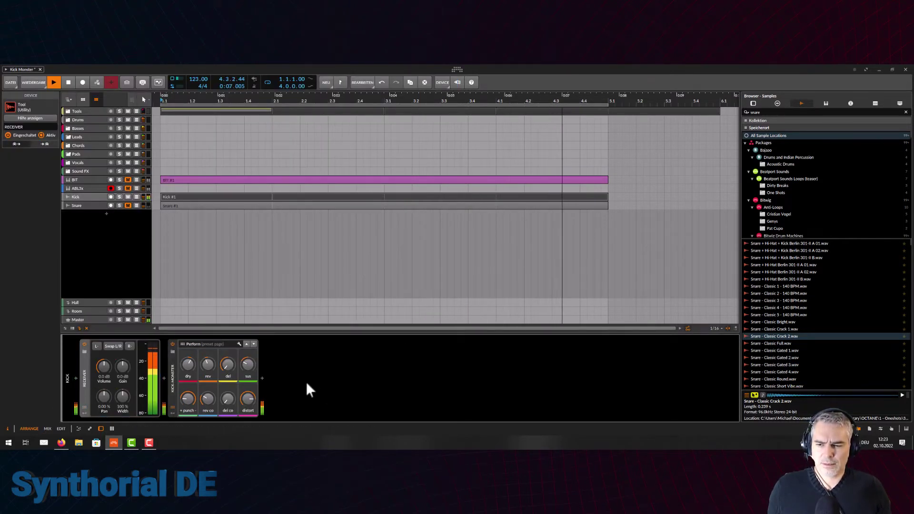
Insert the AGC (auto gain compensator) preset after Kick-Monster in the device chain
click(262, 378)
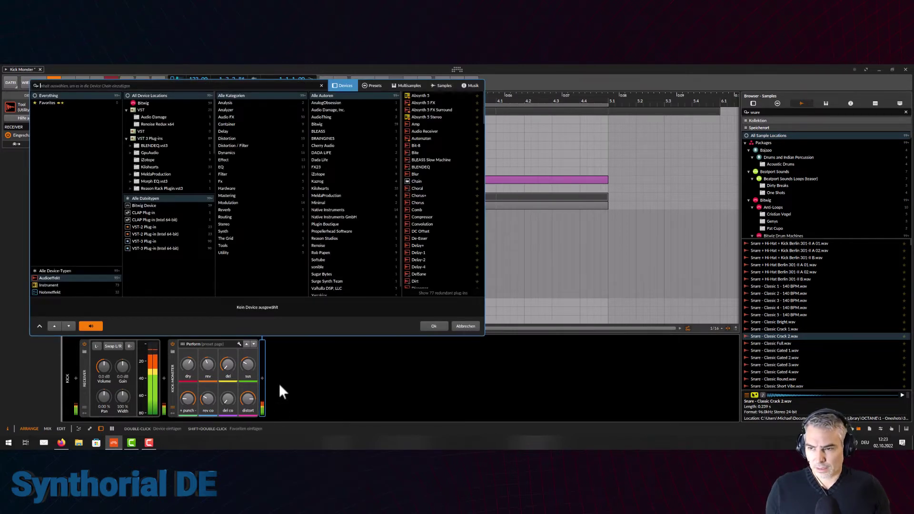
text(agc)
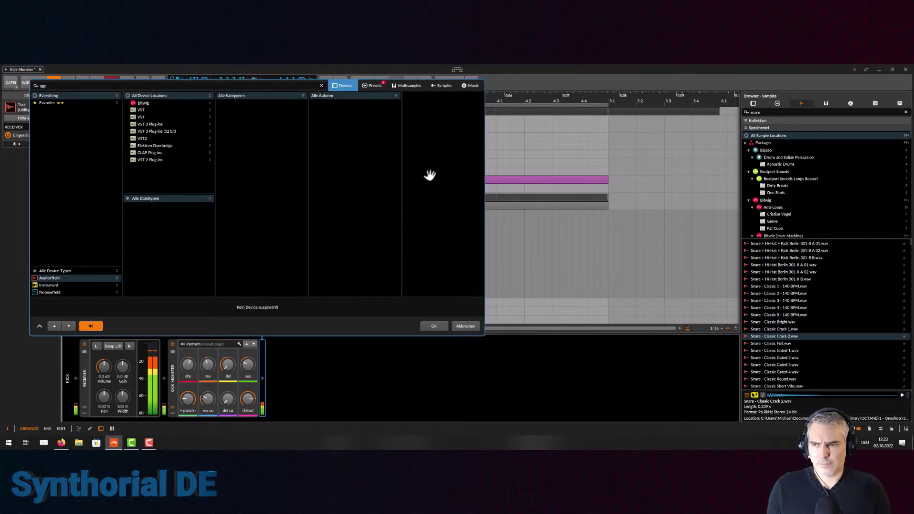
click(372, 86)
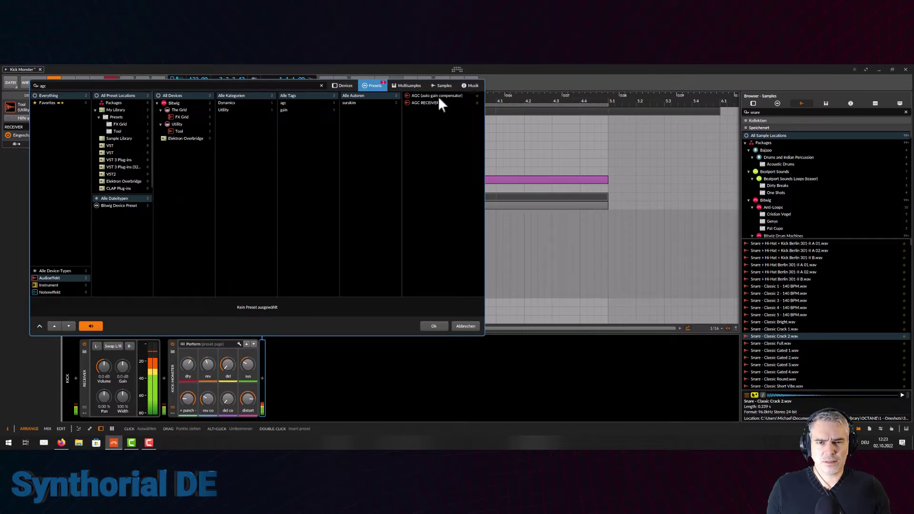
click(438, 96)
click(434, 326)
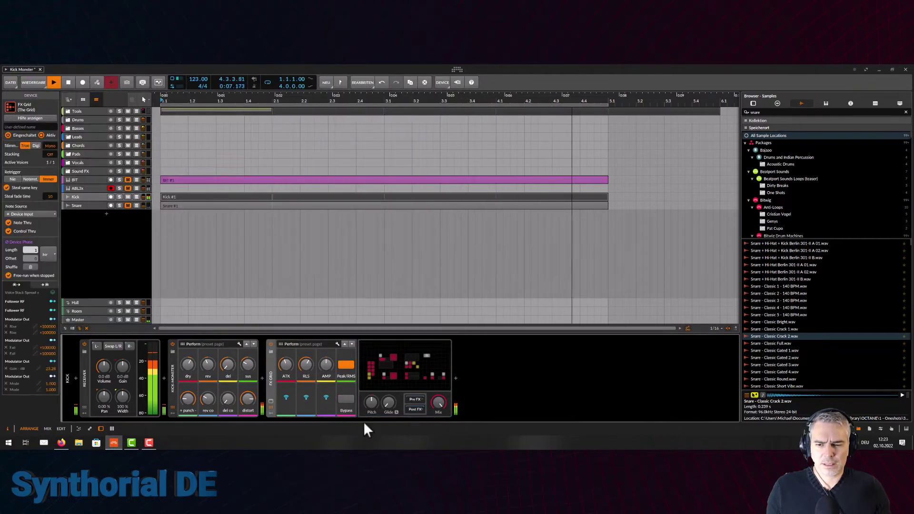
Open the AGC grid patch and set its RECEIVER-INPUT source to the Kick track's RECEIVER Out
click(442, 369)
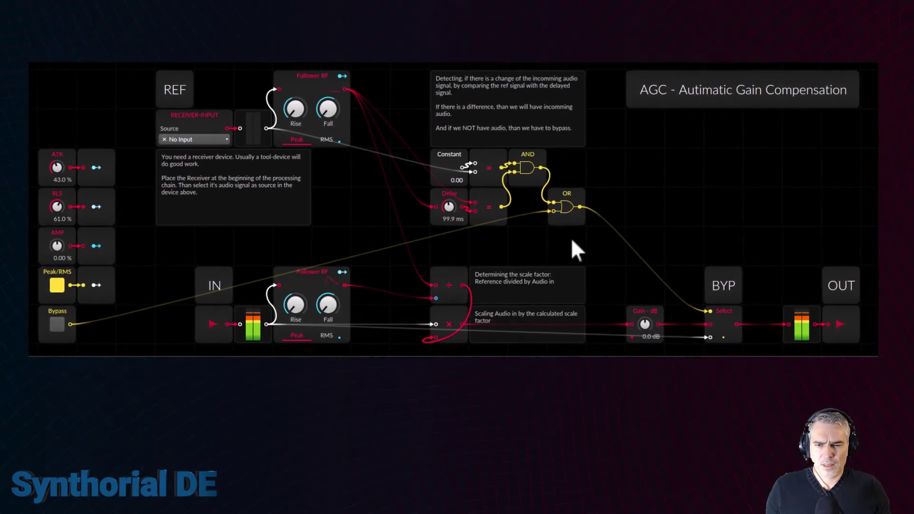
click(186, 139)
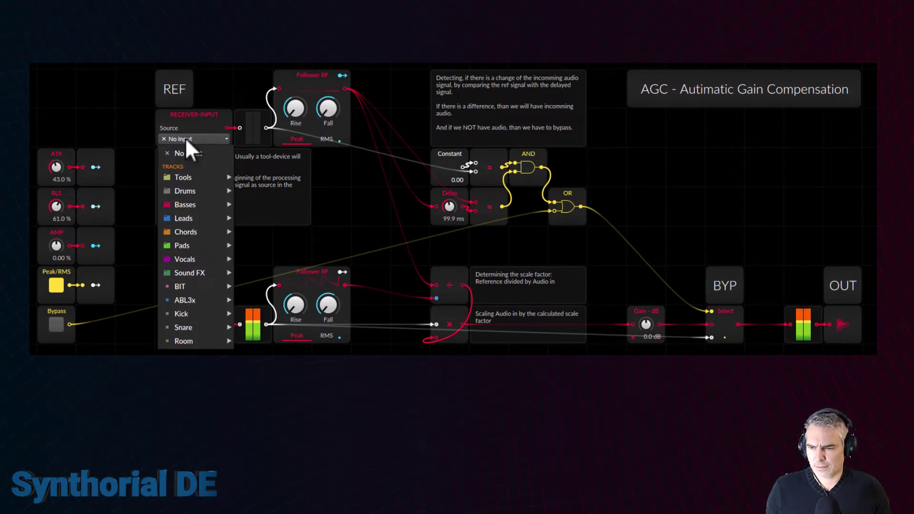
mouse_move(196, 314)
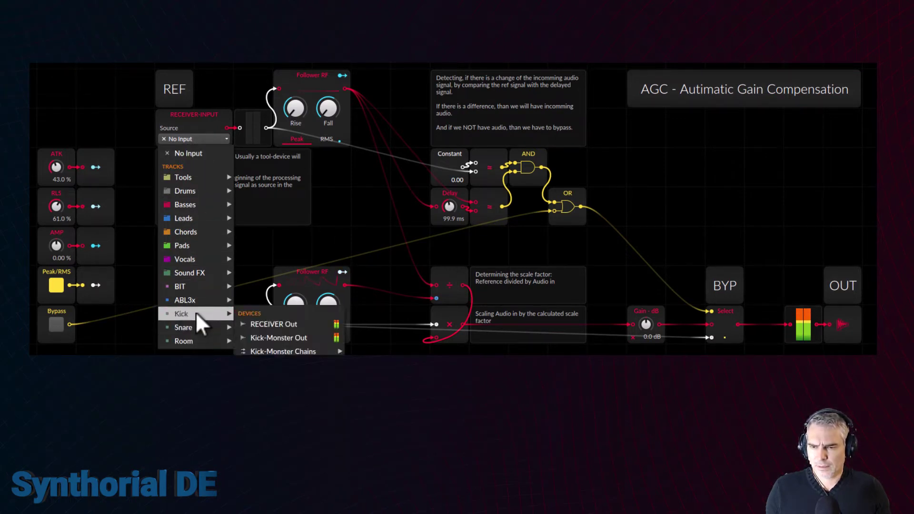
click(266, 324)
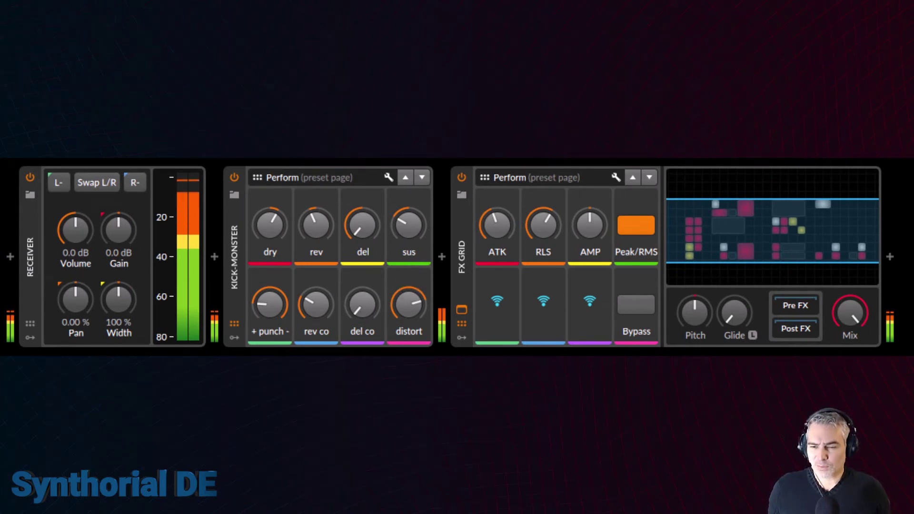
Test the gain compensation by raising sus to 100 %, setting distort to 70 % and raising del to about +5.8 dB
drag(403, 224, 402, 231)
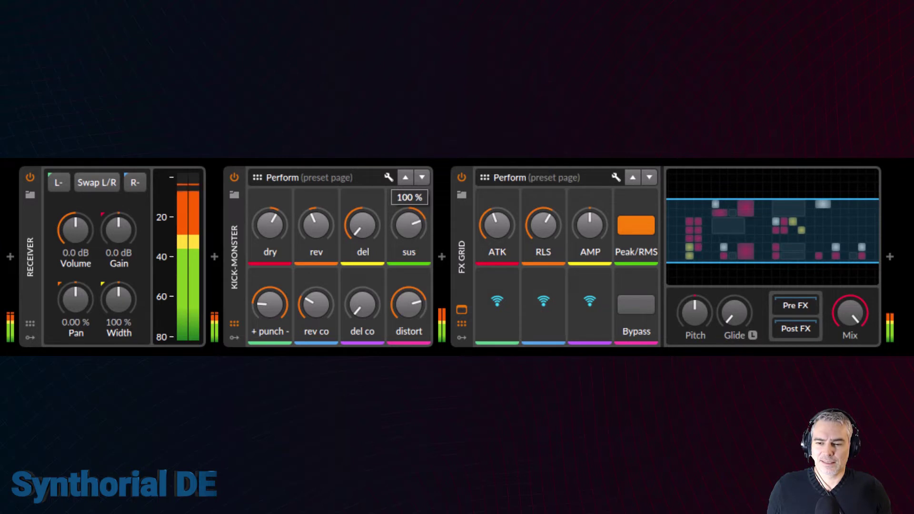
drag(410, 315, 410, 321)
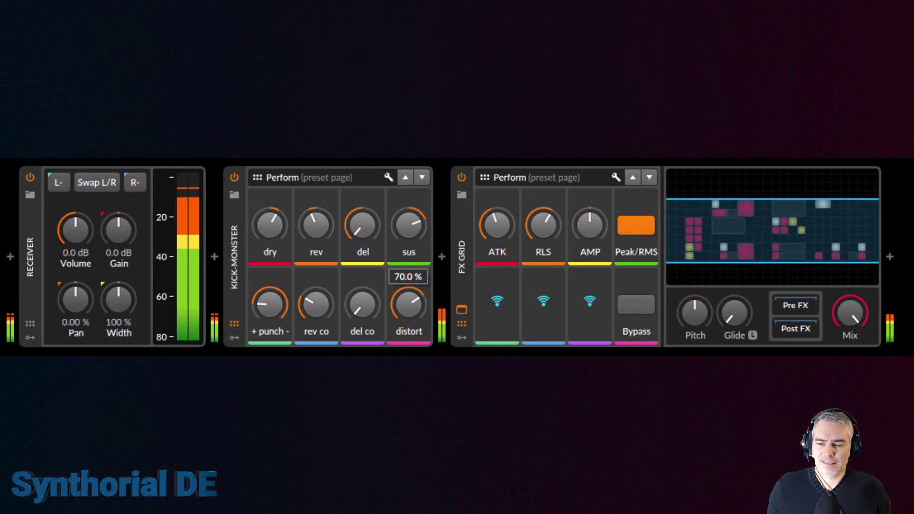
drag(369, 249, 369, 215)
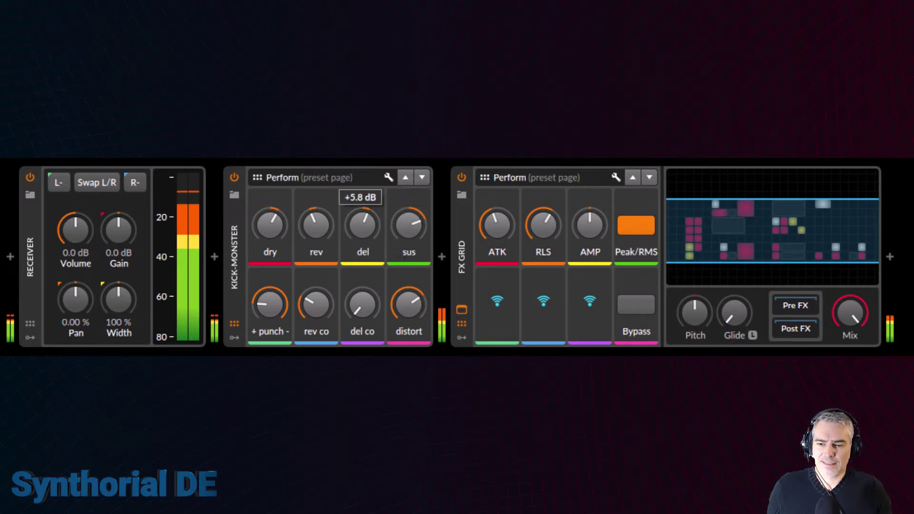
Raise dry to about +15.1 dB and rev co to about 2.37 kHz, and lower rev further below centre
drag(293, 247, 292, 234)
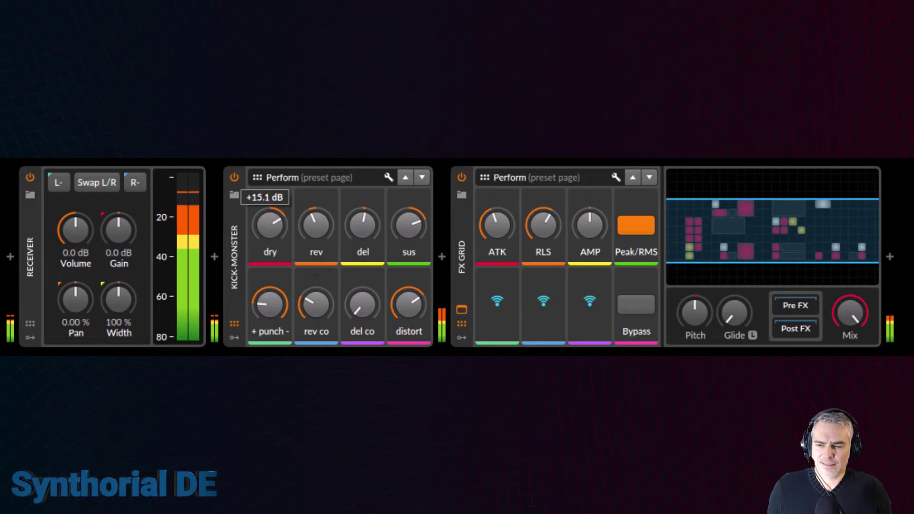
drag(316, 305, 316, 283)
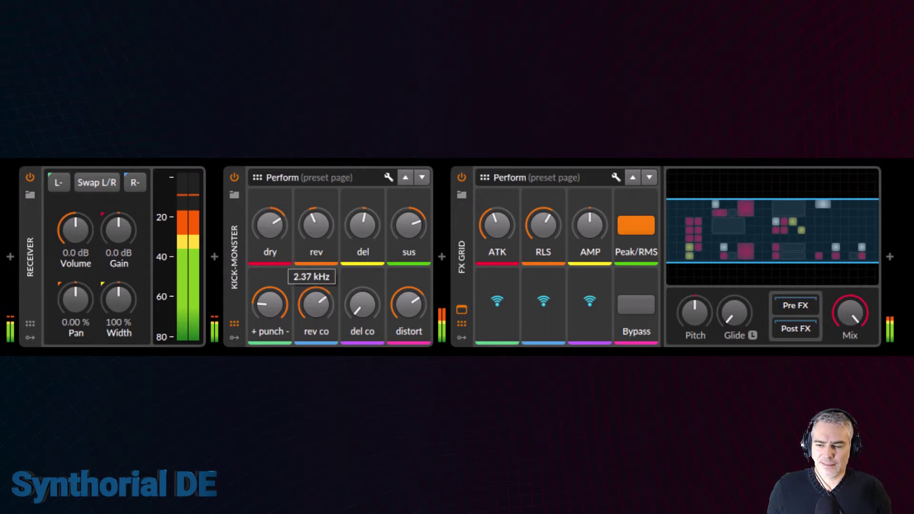
drag(327, 243, 327, 267)
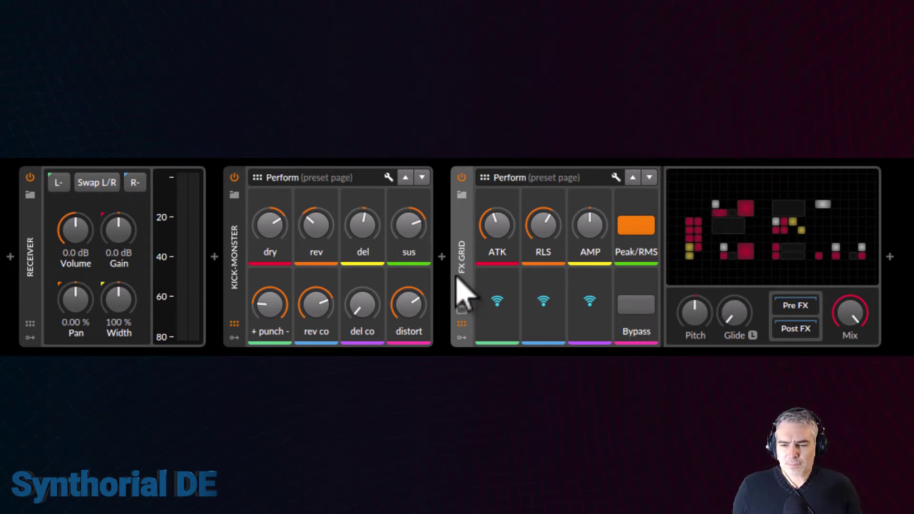
Collapse the RECEIVER and FX Grid devices so only Kick-Monster's controls stay open
click(462, 310)
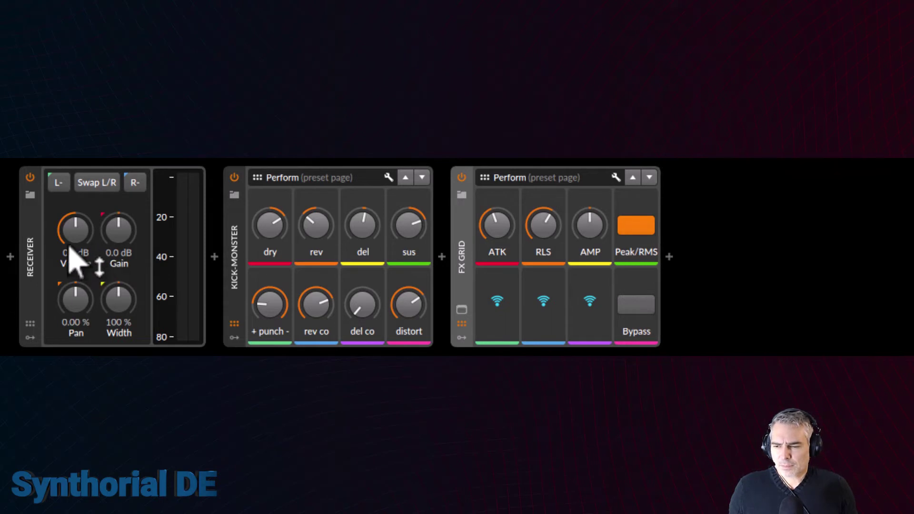
click(29, 259)
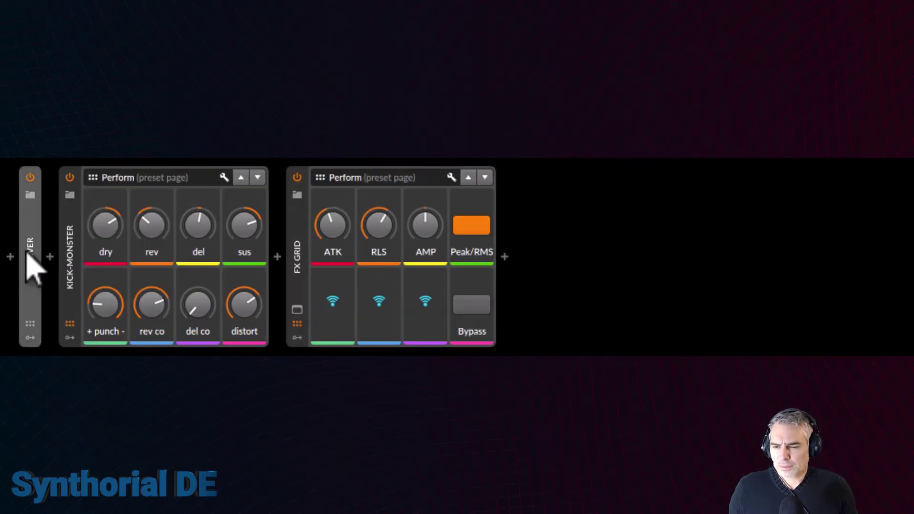
click(297, 324)
click(67, 284)
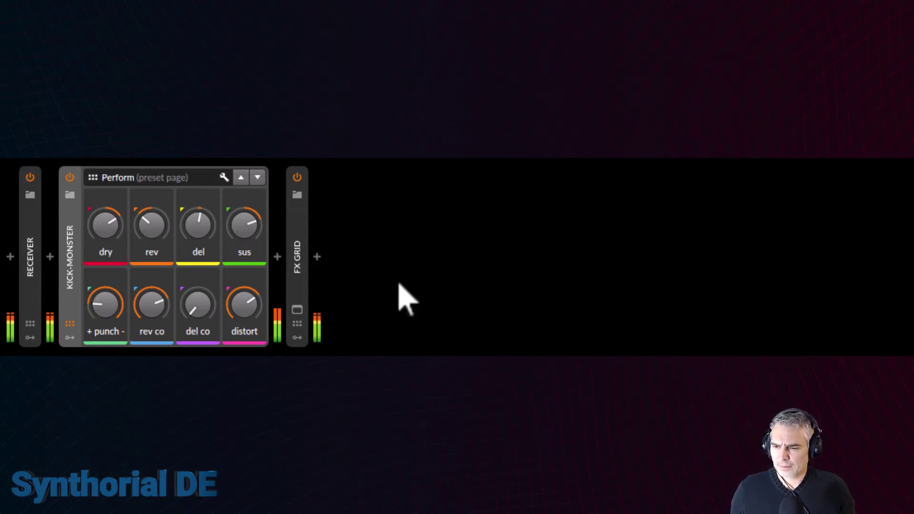
Lower distort slightly and expand Kick-Monster to show its FX Layer list
drag(242, 312, 242, 307)
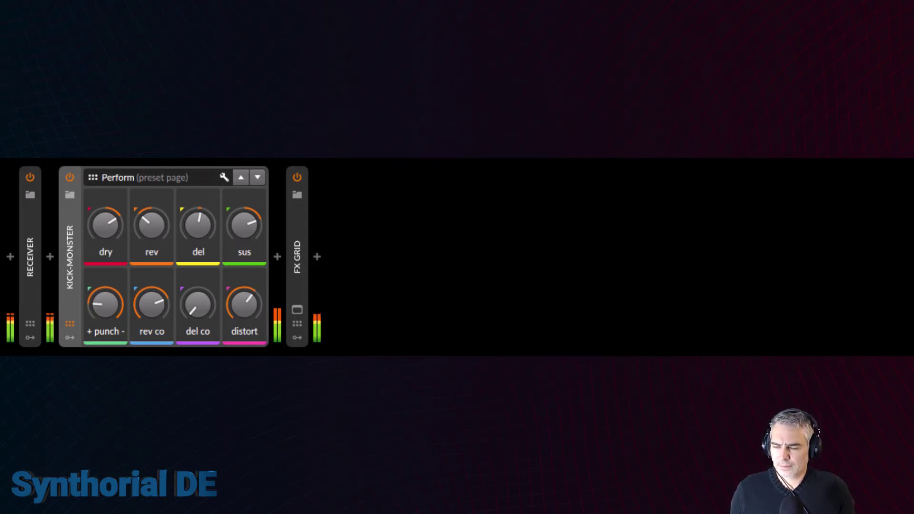
click(72, 267)
click(302, 205)
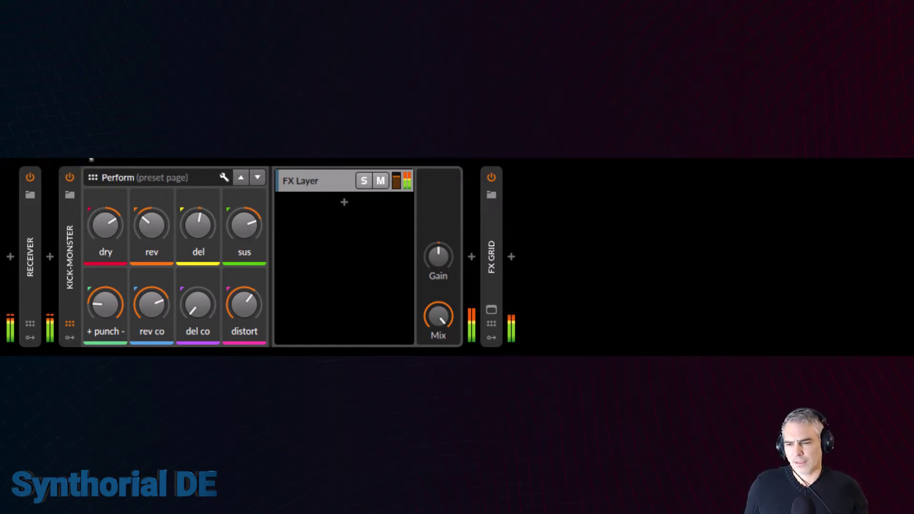
Open Kick-Monster's FX Layer chain and collapse its inner devices to show the Compressor, Transient Control and Saturator in sequence
click(307, 182)
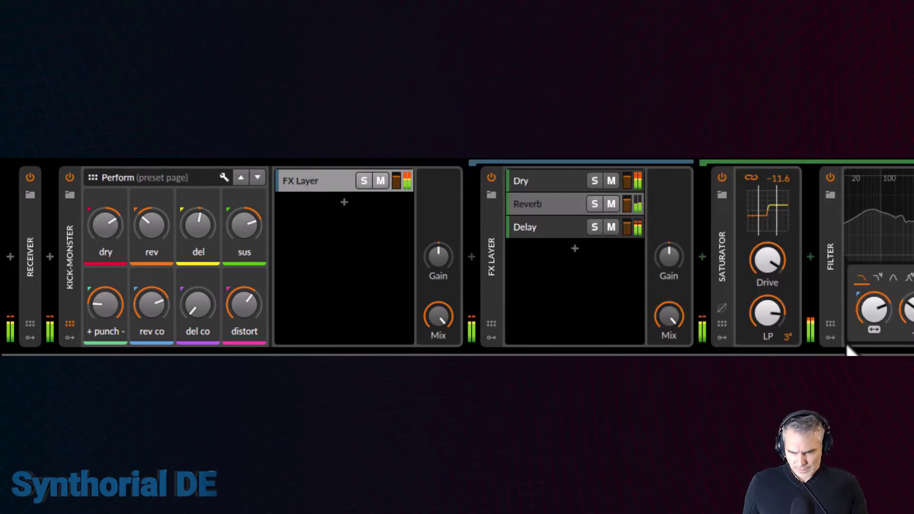
scroll(514, 212, down, 1)
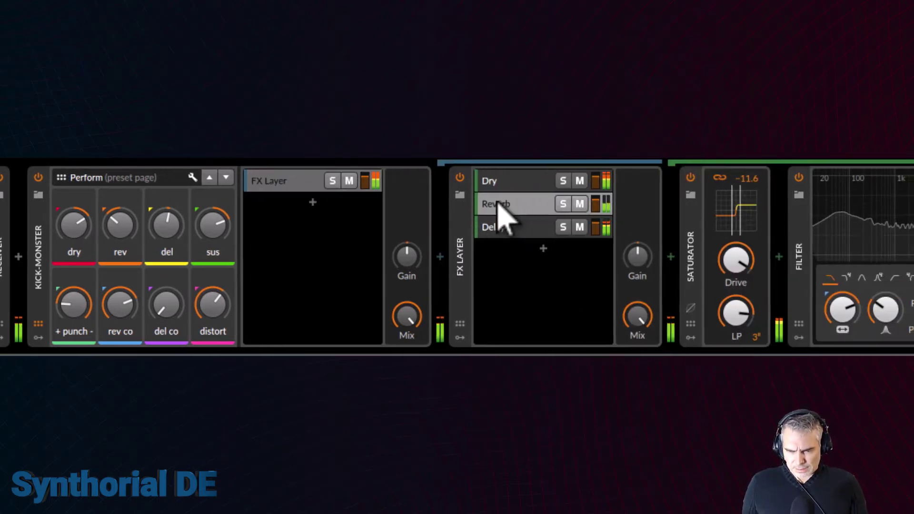
click(497, 204)
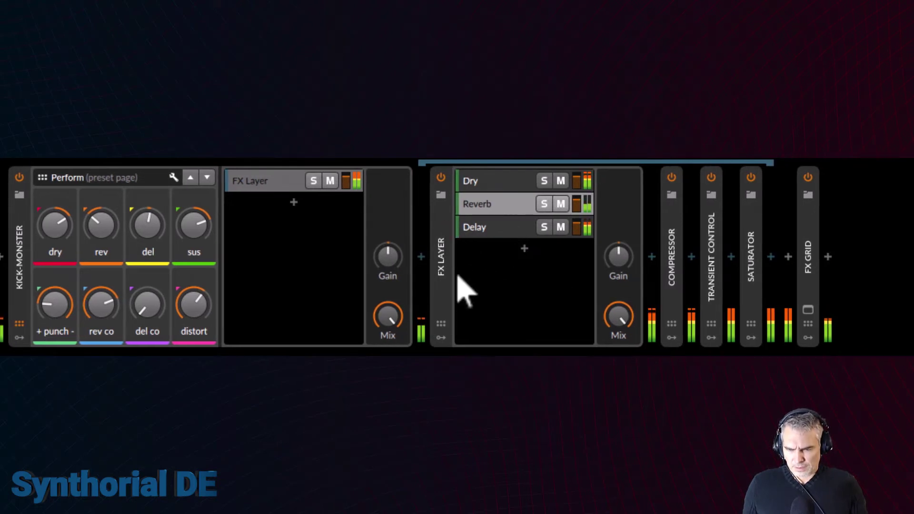
click(443, 259)
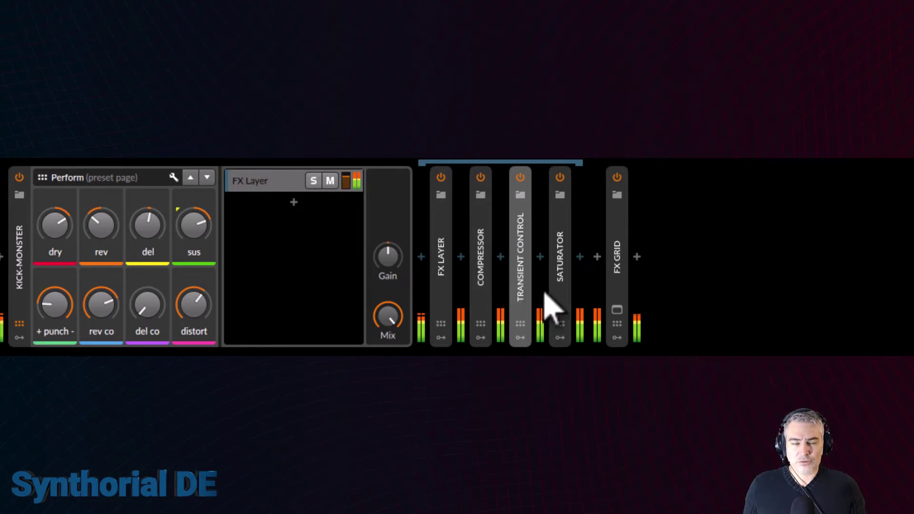
click(562, 235)
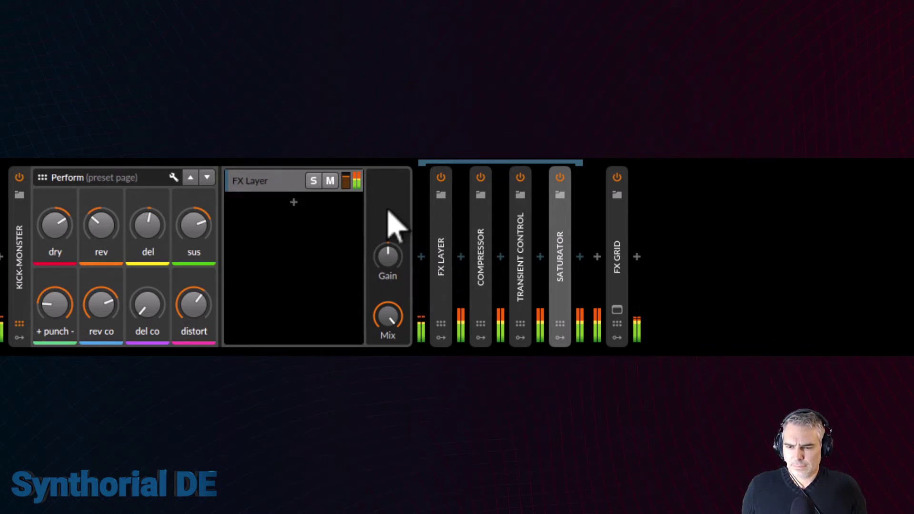
Expand the inner FX Layer device and open its Dry layer to show the Tool device
click(439, 228)
click(446, 243)
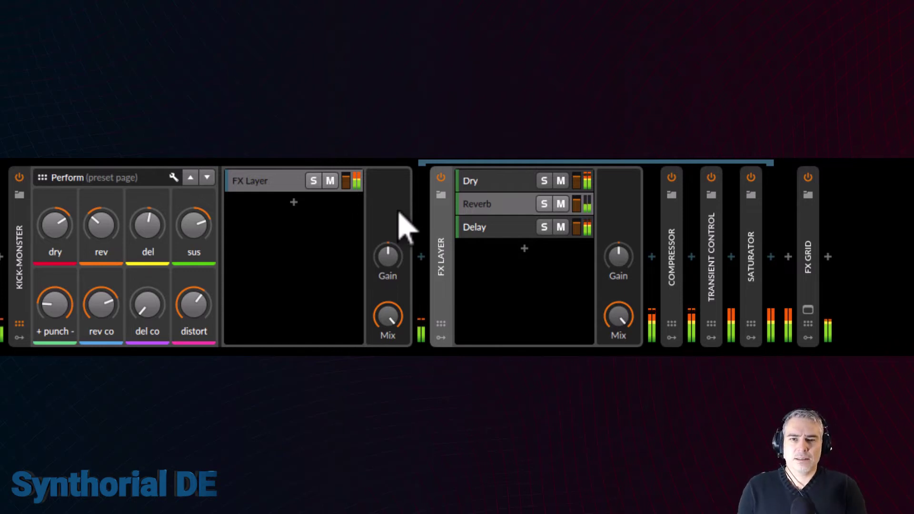
click(483, 184)
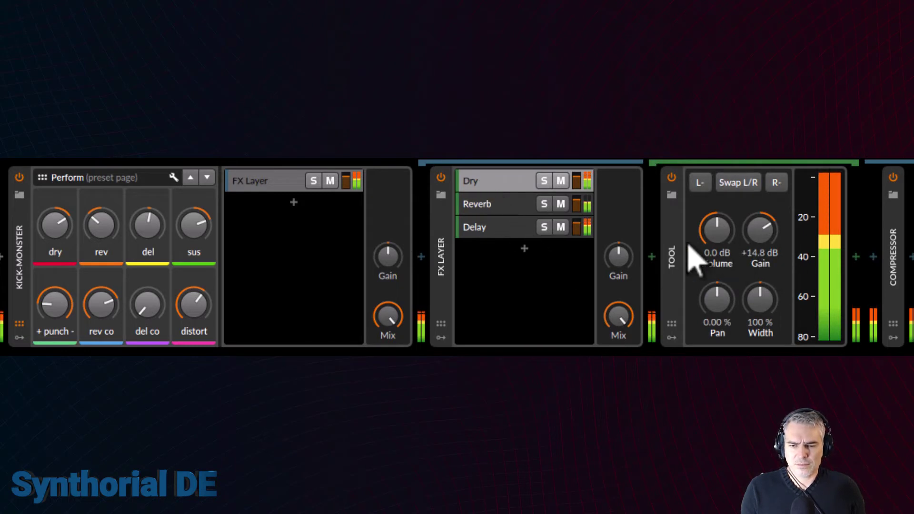
Sweep dry through about -28.1 dB, -16.2 dB and +17.6 dB, and reset it to 0 dB
drag(50, 228, 50, 257)
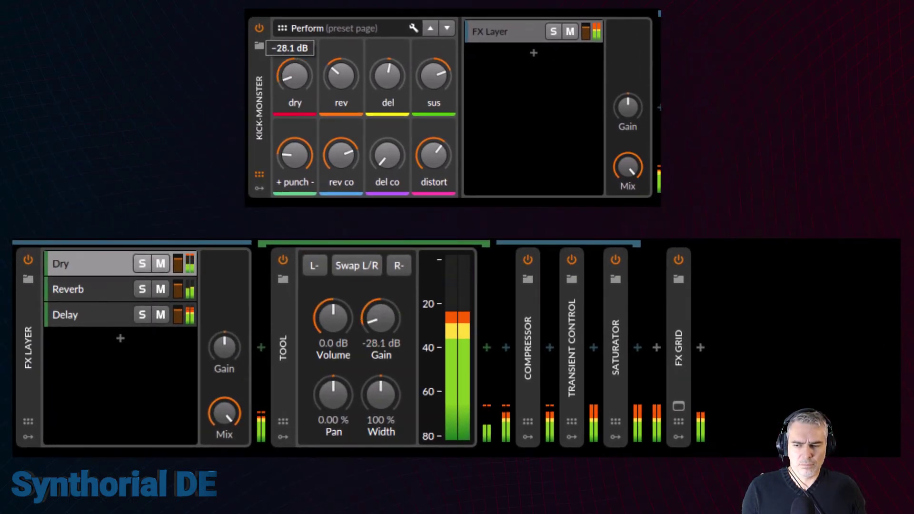
mouse_move(294, 76)
mouse_down()
mouse_move(294, 43)
mouse_move(294, 76)
mouse_move(294, 66)
mouse_up()
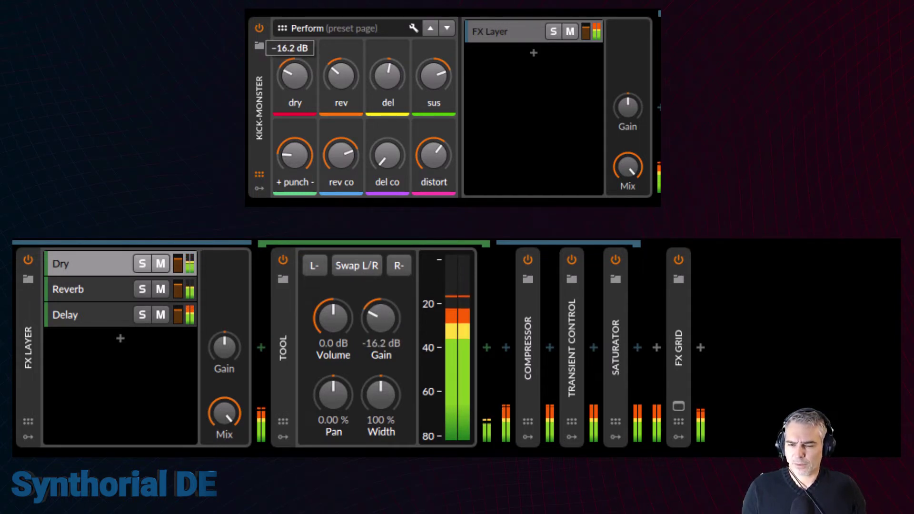
mouse_move(295, 76)
mouse_down()
mouse_move(291, 55)
mouse_move(296, 80)
mouse_up()
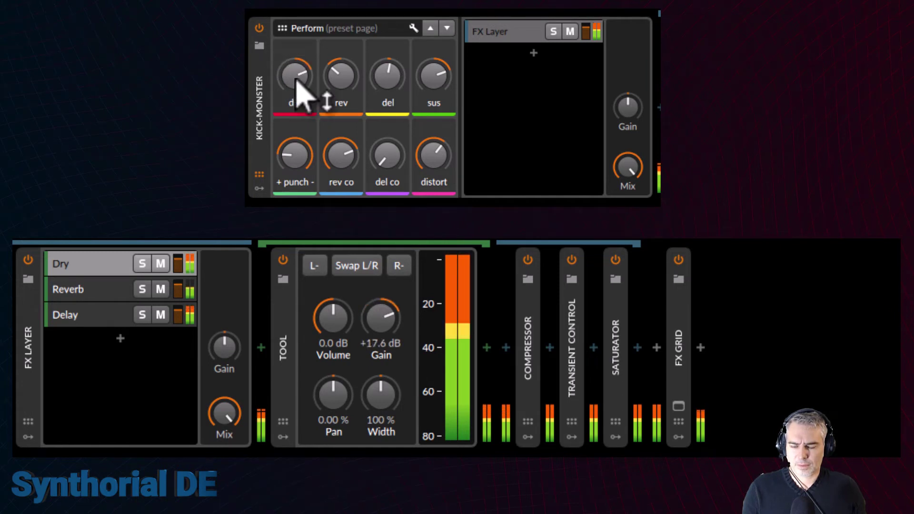
double_click(296, 80)
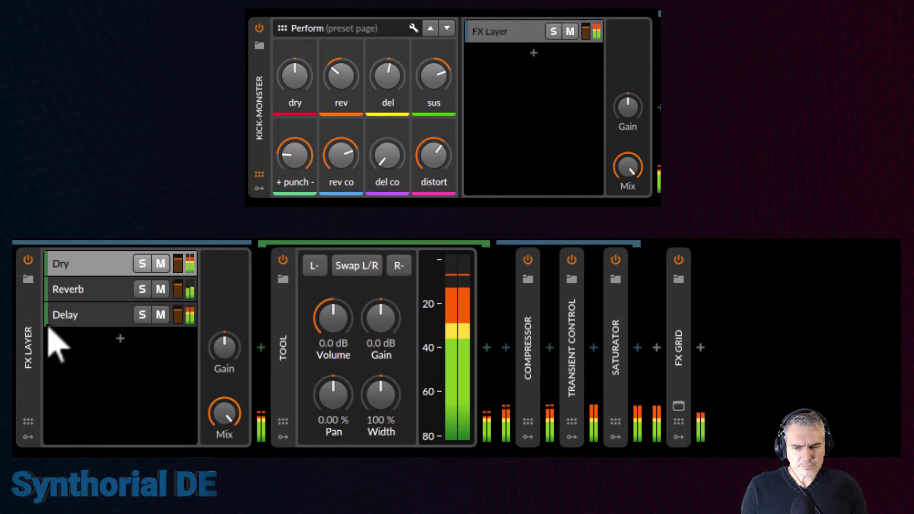
Open the Reverb layer for a brief soloed listen and lower rev co to around 1.75 kHz
click(78, 290)
click(142, 290)
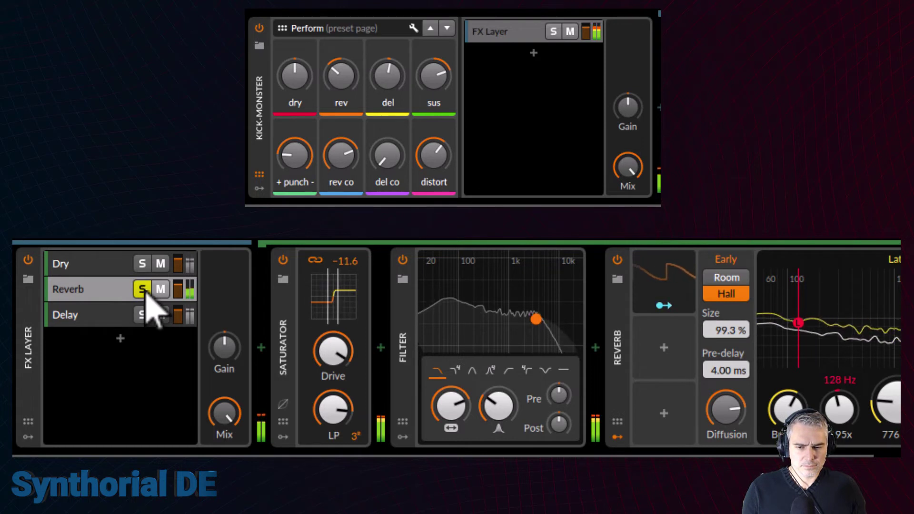
scroll(142, 452, right, 3)
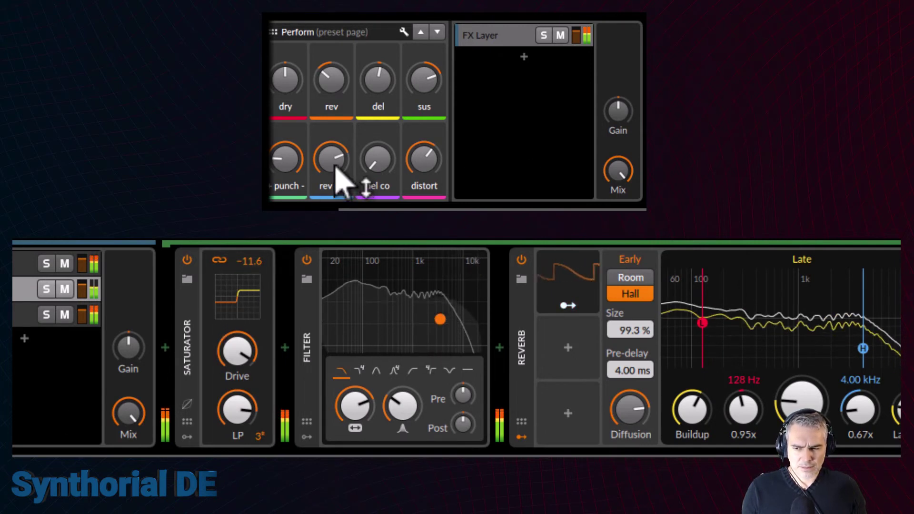
drag(332, 177, 332, 187)
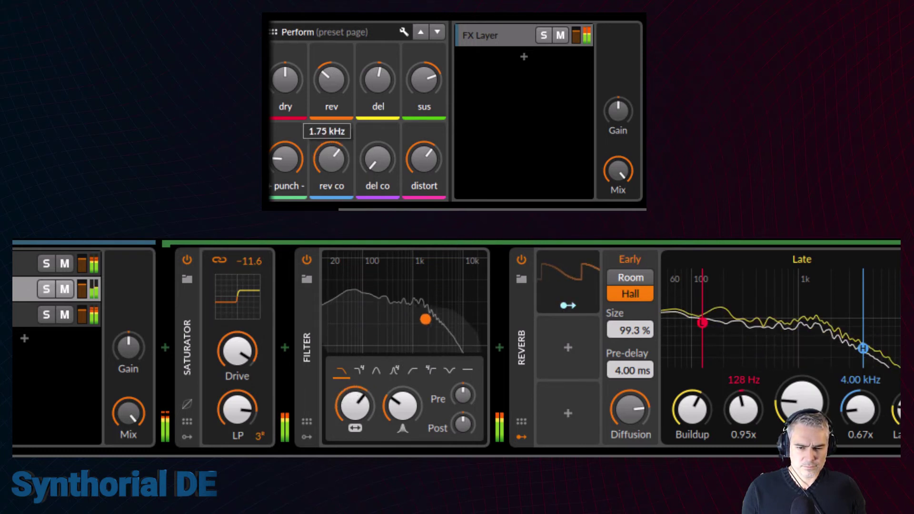
drag(332, 171, 332, 171)
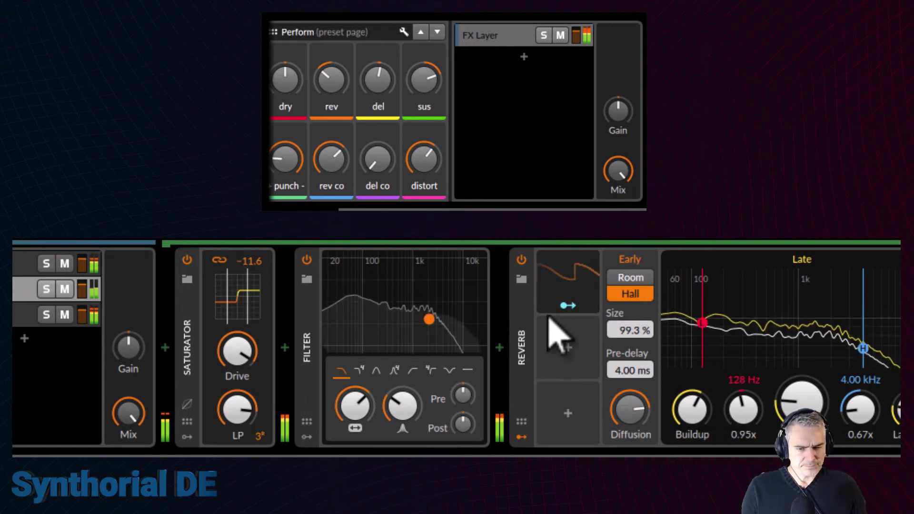
Inspect the Beat LFO modulator on the Reverb device and the rest of the Reverb layer's chain
click(568, 286)
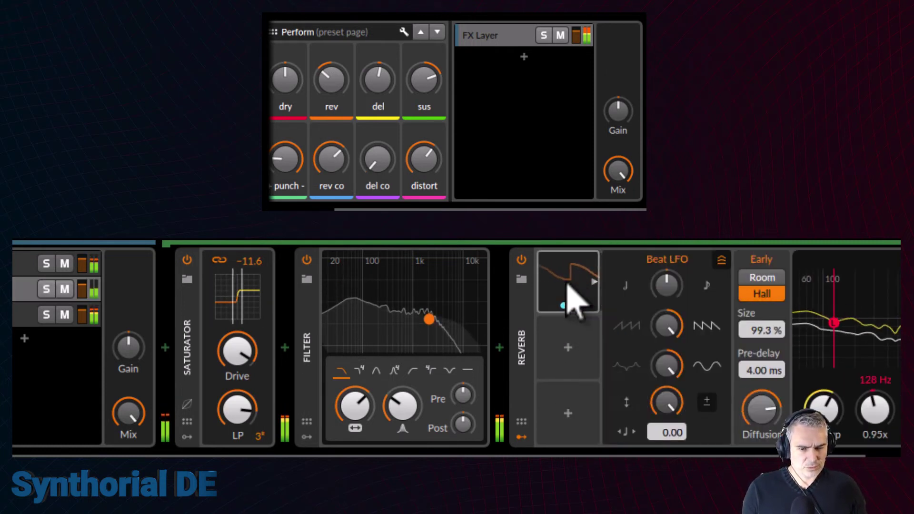
click(571, 295)
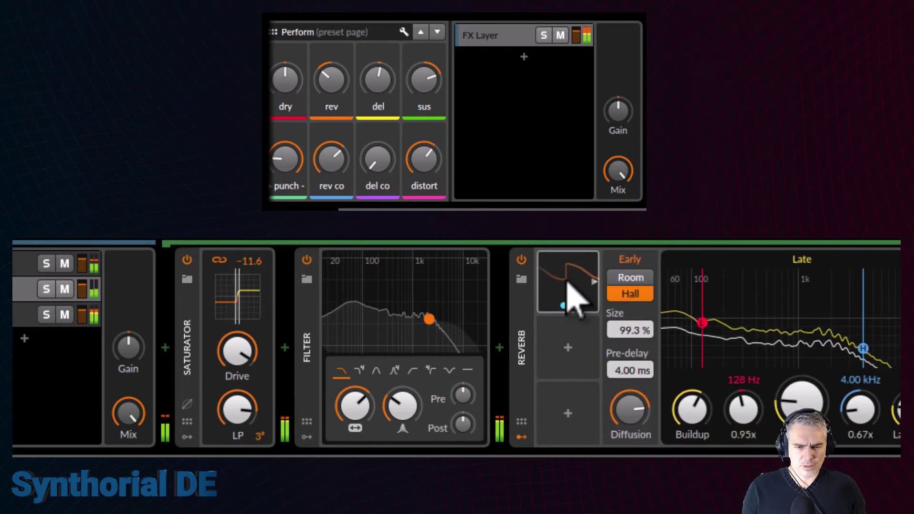
scroll(589, 455, right, 2)
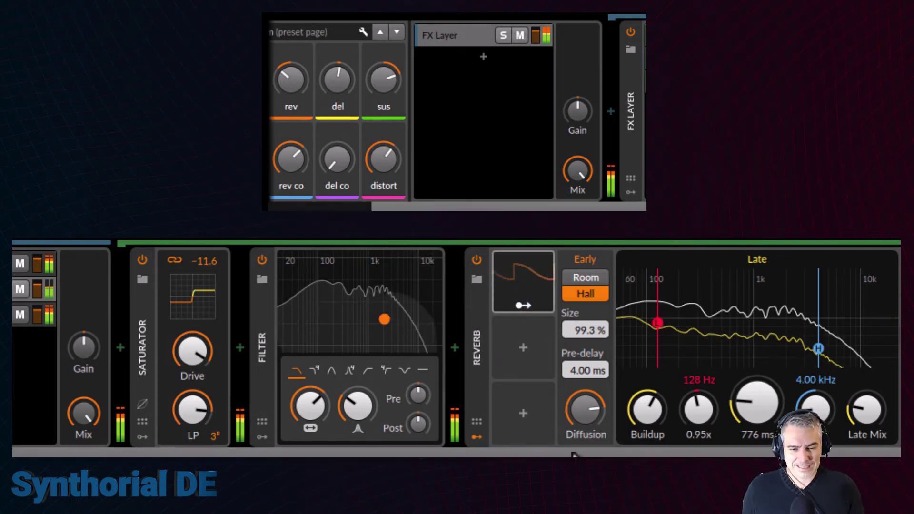
scroll(626, 452, right, 3)
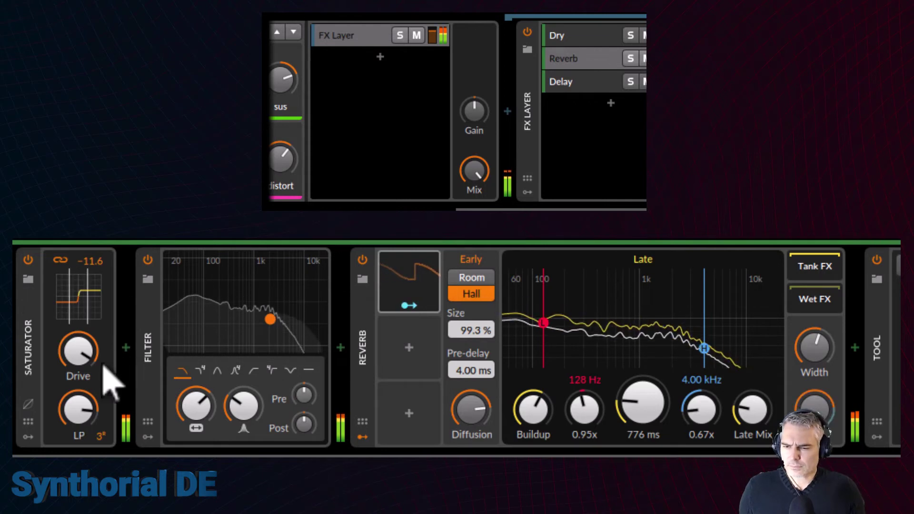
Raise rev to about -6.1 dB and on to -2.2 dB, checking the Gain of the Reverb layer's Tool device
scroll(106, 378, left, 5)
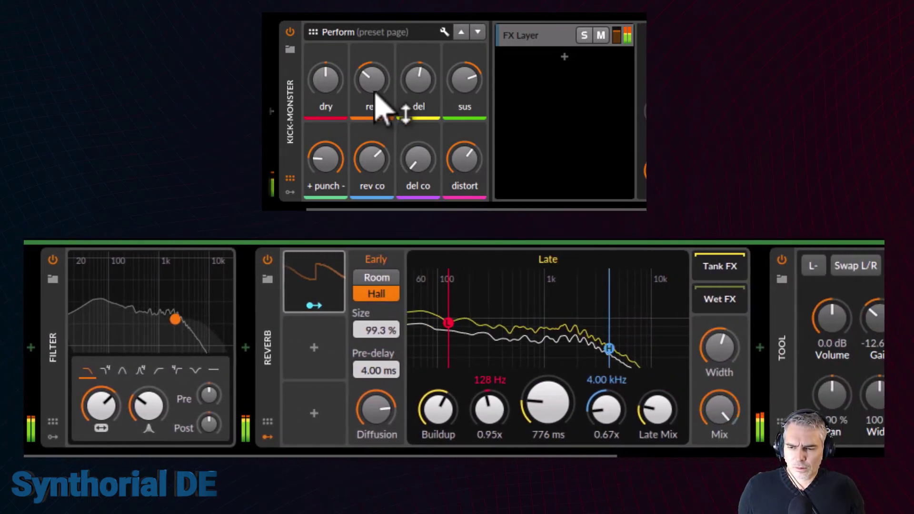
drag(376, 84, 376, 59)
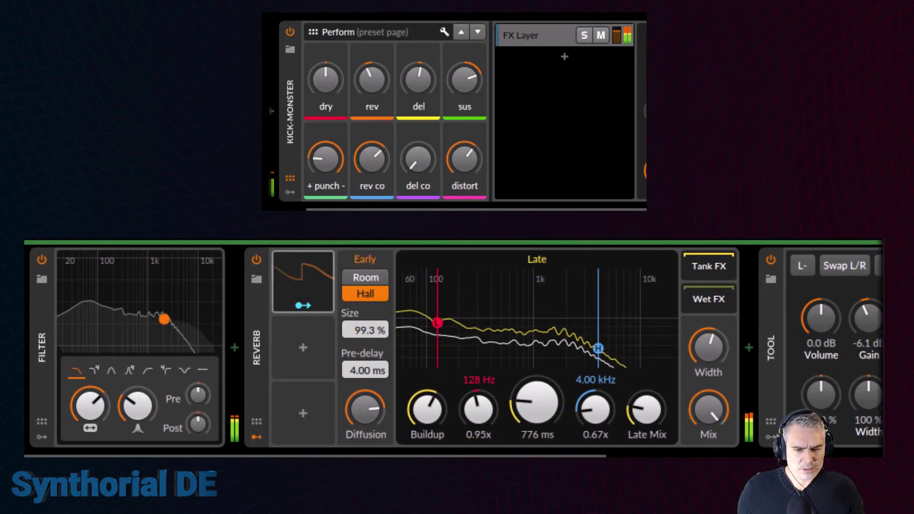
scroll(454, 347, right, 5)
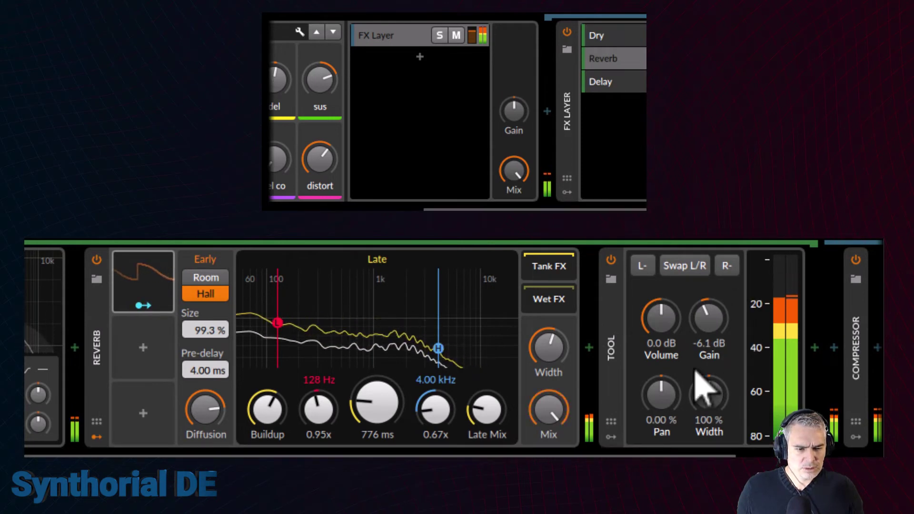
scroll(705, 388, left, 2)
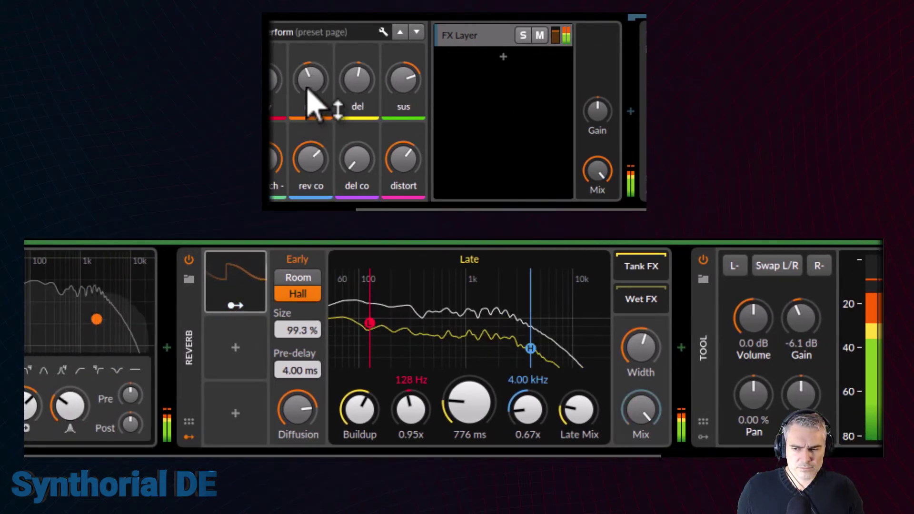
mouse_move(308, 92)
mouse_down()
mouse_move(309, 60)
mouse_move(308, 110)
mouse_move(309, 80)
mouse_move(309, 89)
mouse_up()
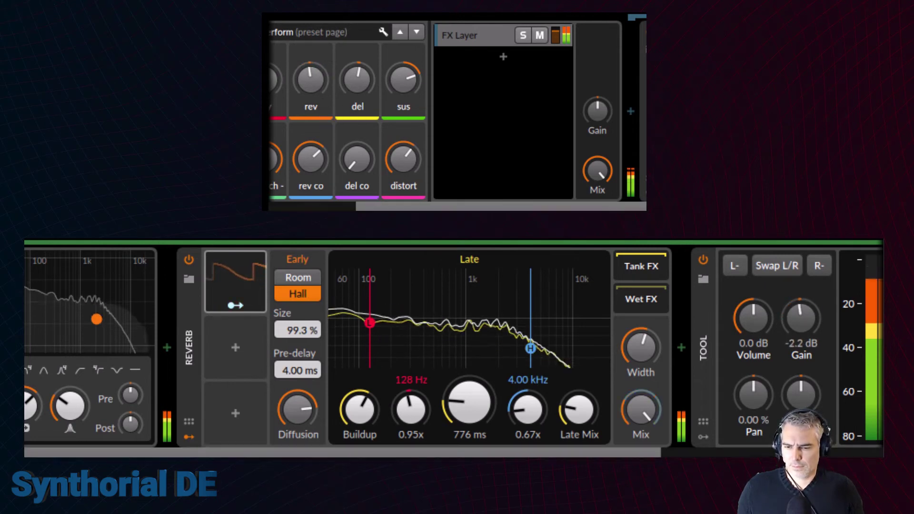
scroll(452, 348, right, 5)
scroll(452, 348, left, 3)
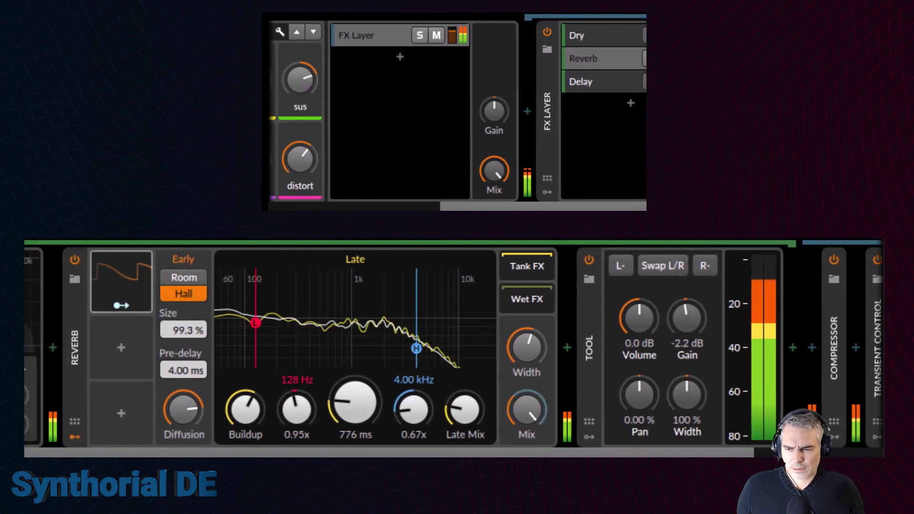
scroll(575, 67, left, 3)
Open the Delay layer and sweep del co, bringing it to about 156 Hz
click(526, 88)
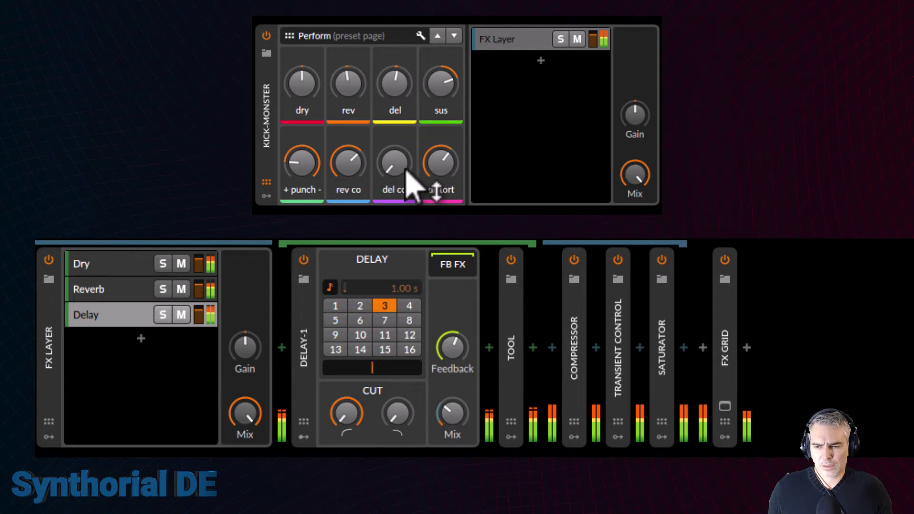
drag(408, 175, 408, 164)
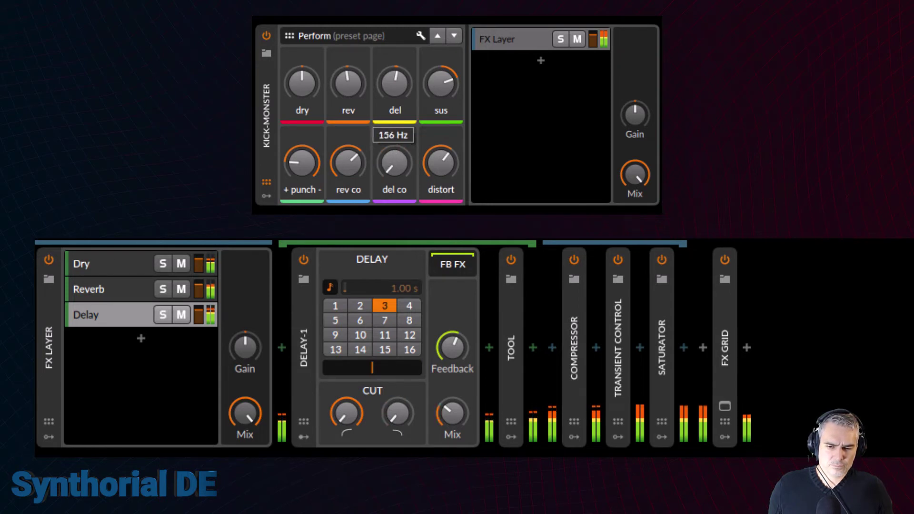
Sweep del up to +36.0 dB, expand the Delay layer's Tool to compare its Gain at +34.9 dB, and reset del to 0 dB
drag(402, 88, 401, 72)
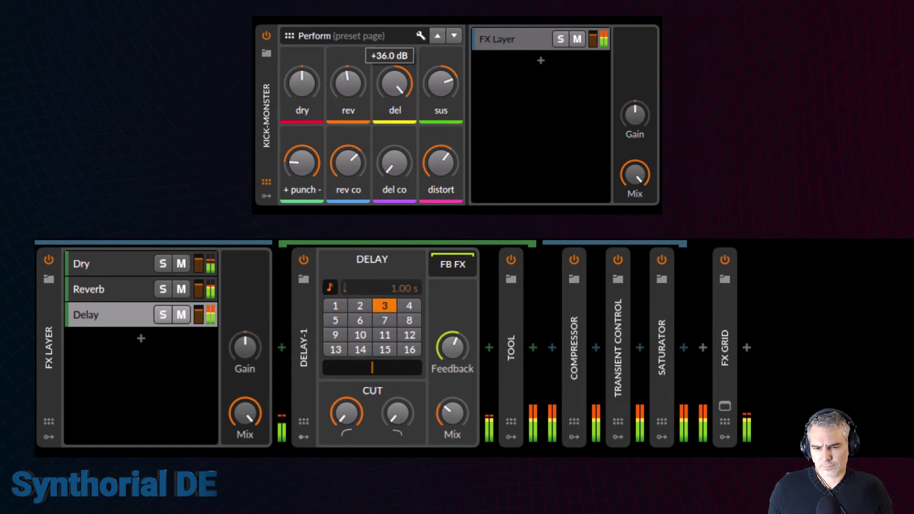
drag(395, 102, 398, 92)
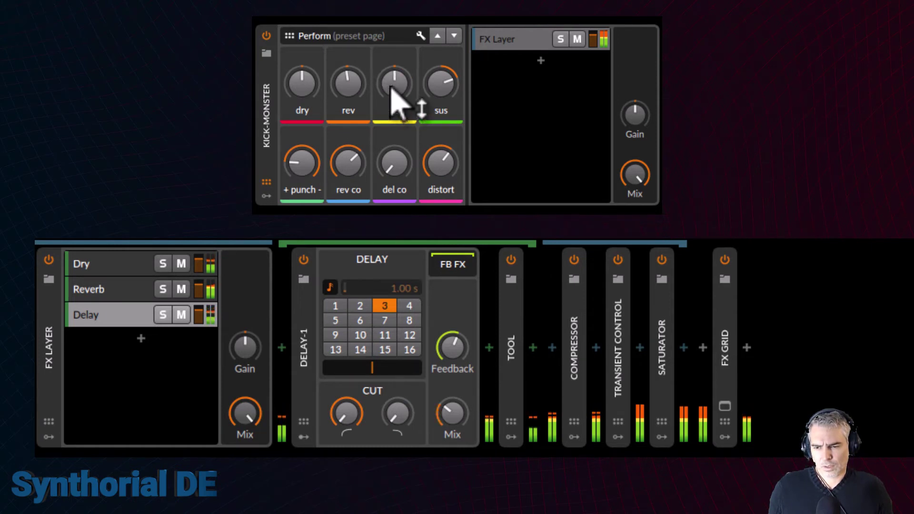
click(509, 299)
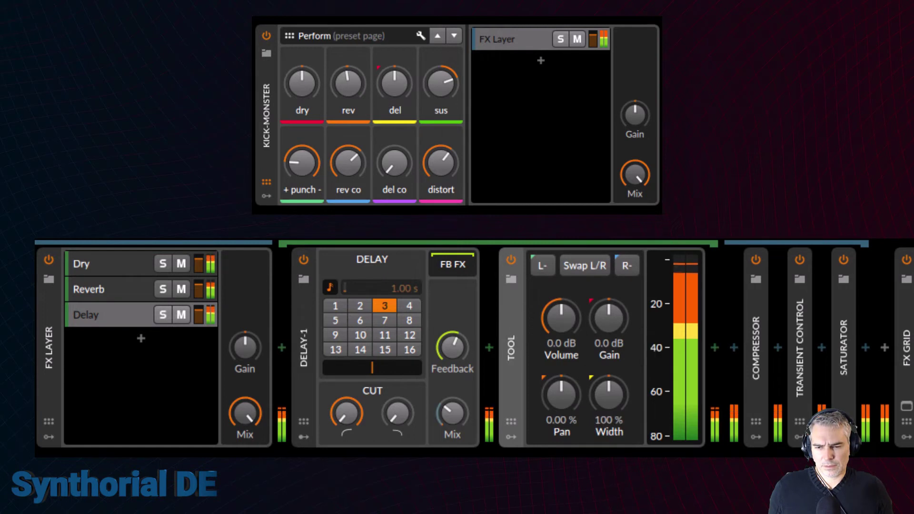
drag(395, 87, 396, 59)
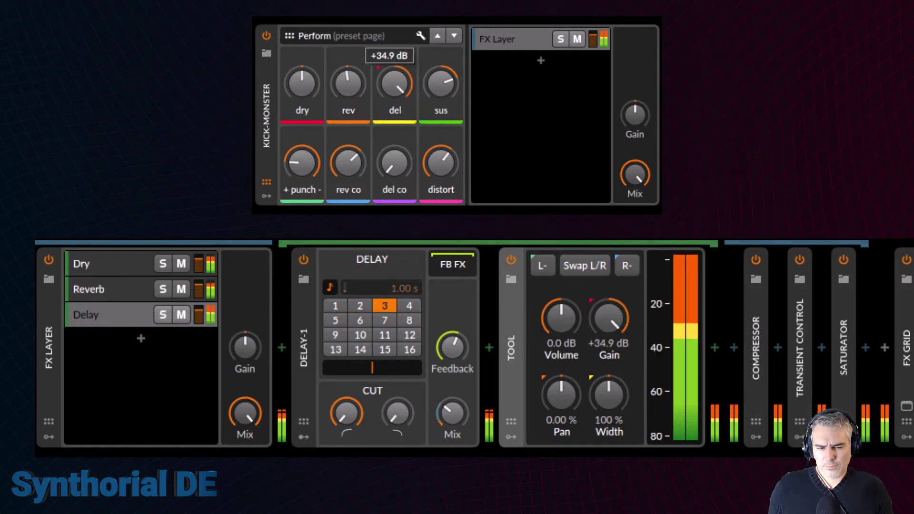
double_click(397, 93)
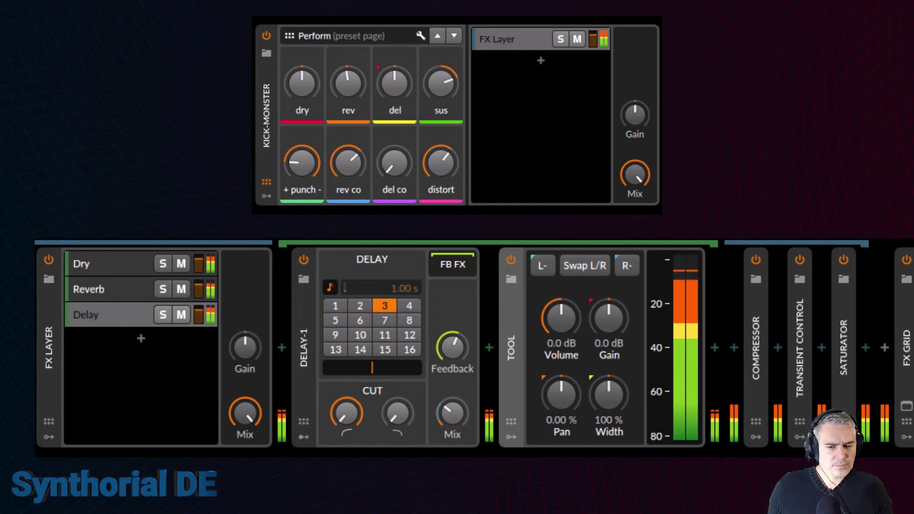
Reveal and hide Delay-1's modulators, and close the Delay layer's device chain
click(303, 437)
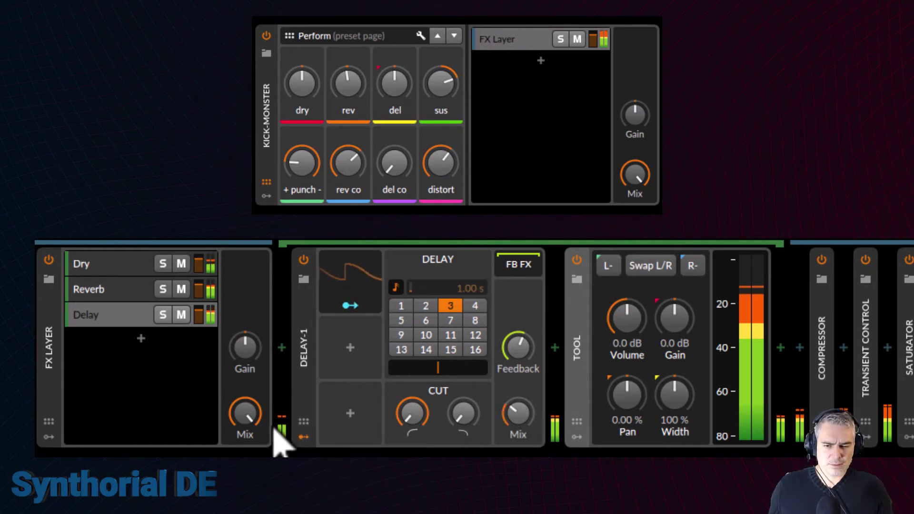
click(303, 437)
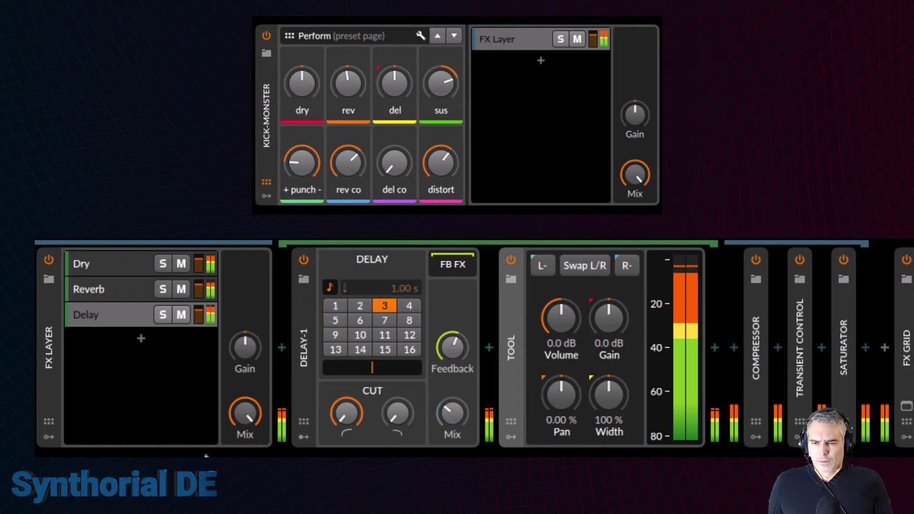
click(114, 317)
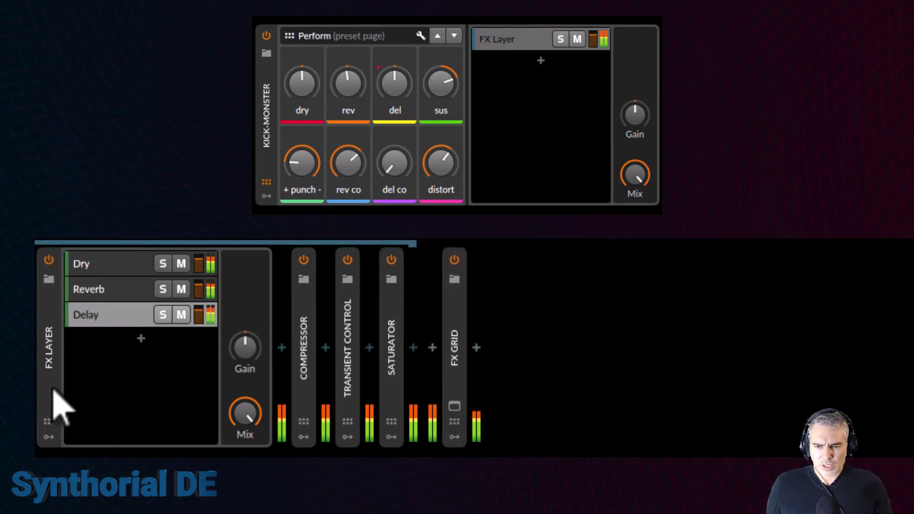
Collapse the inner FX Layer, expand the Compressor, and sweep + punch - through about -10.7 dB to -18.0 dB to show its Thresh moving
click(51, 352)
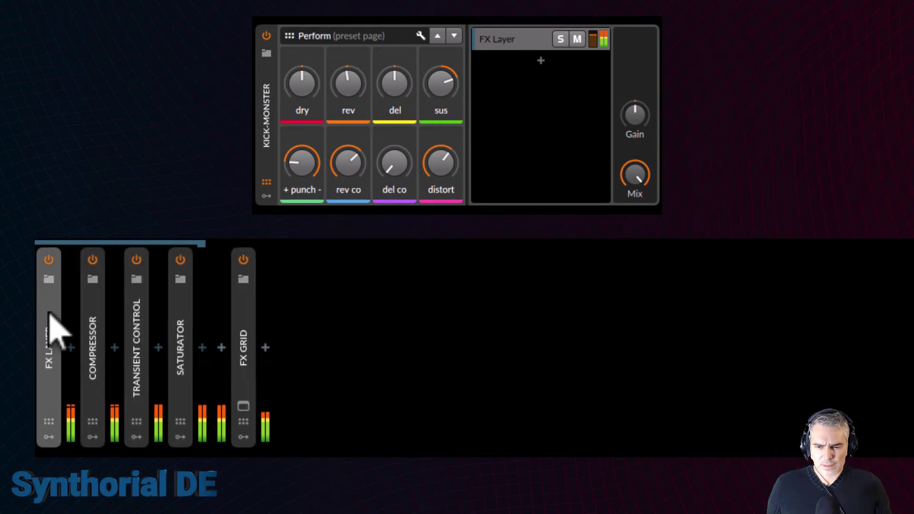
click(101, 342)
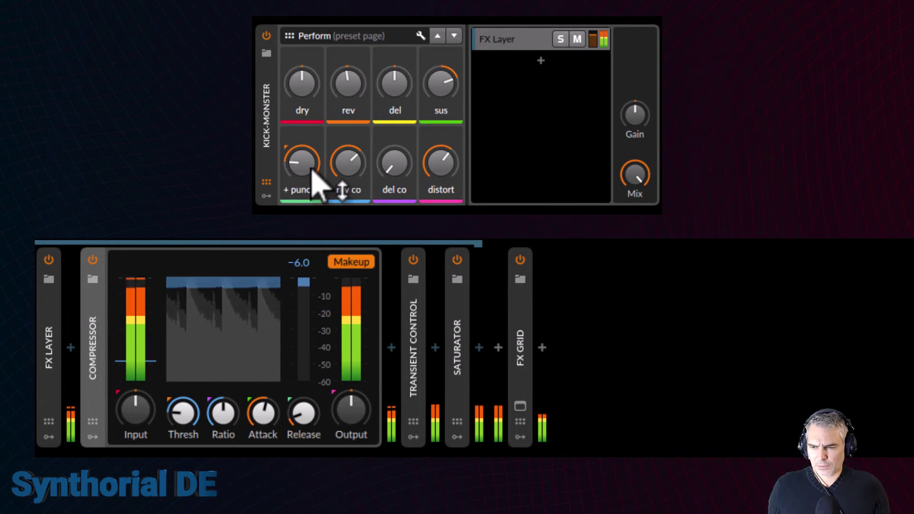
drag(306, 159, 306, 152)
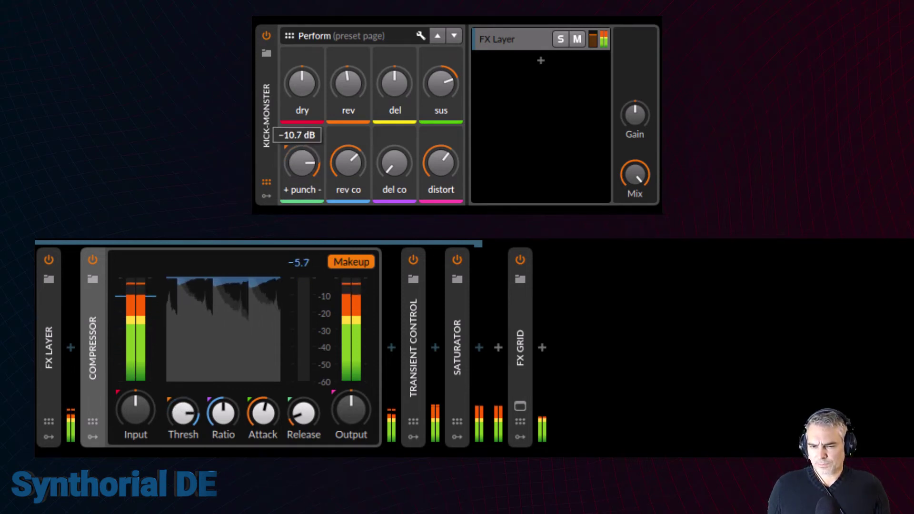
drag(302, 162, 302, 166)
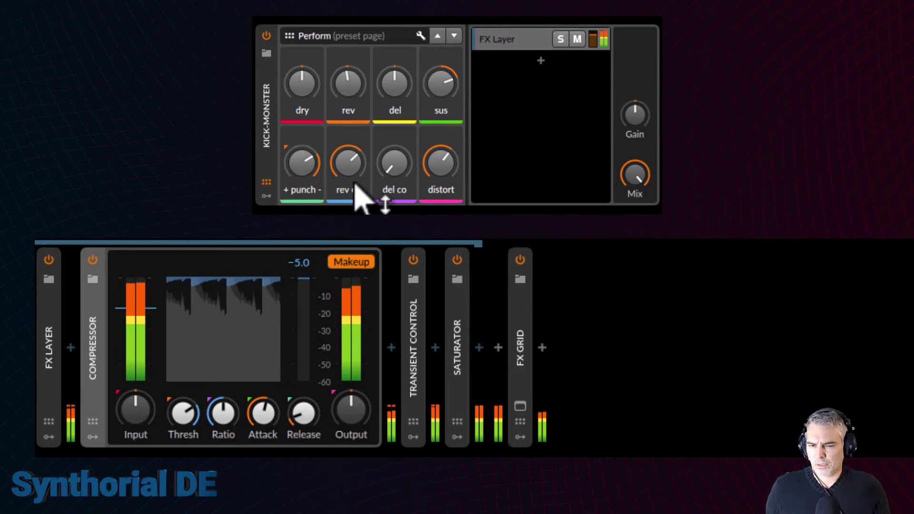
drag(308, 177, 307, 176)
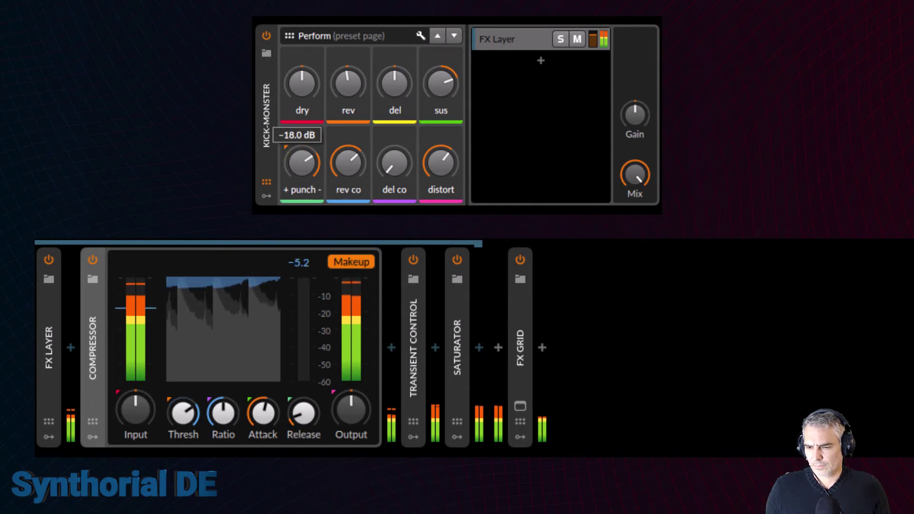
drag(307, 177, 308, 176)
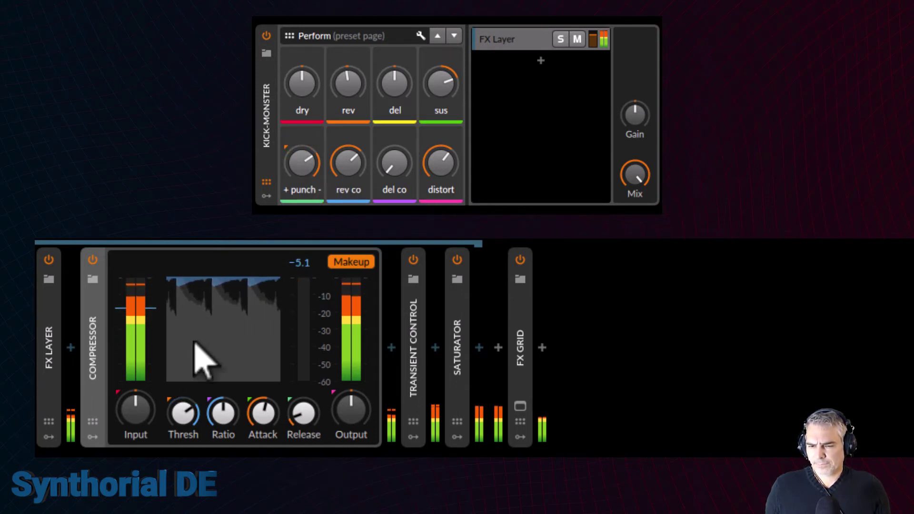
click(101, 333)
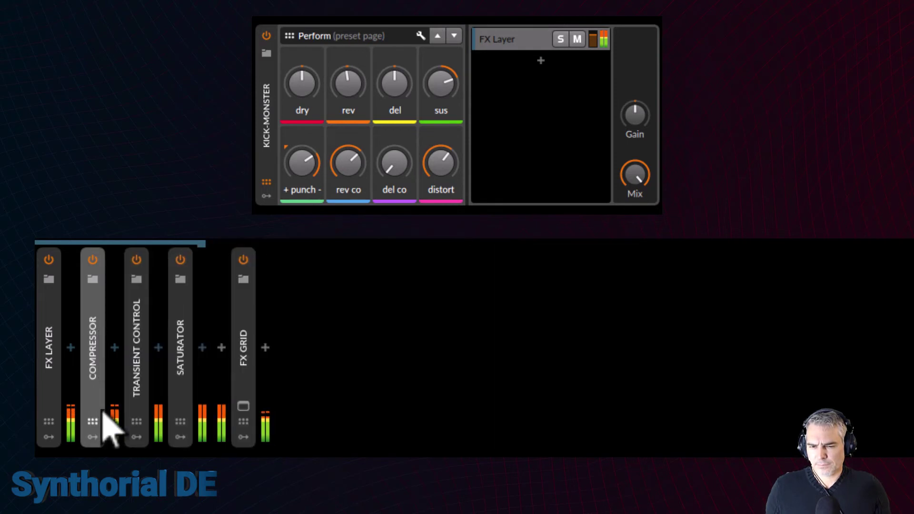
Expand Transient Control, sweep sus to show its effect on the Sustain Gain, reset sus to its centre default, and collapse the device
click(143, 333)
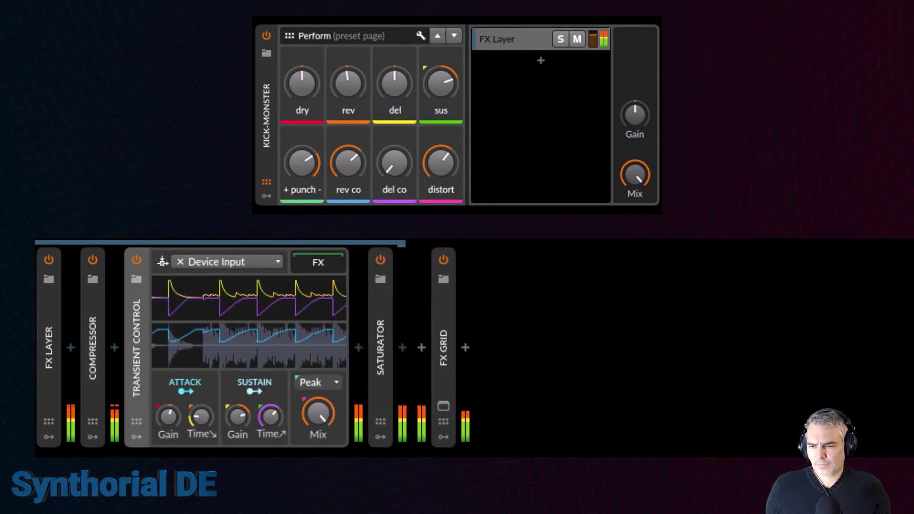
mouse_move(446, 80)
mouse_down()
mouse_move(446, 119)
mouse_move(449, 92)
mouse_up()
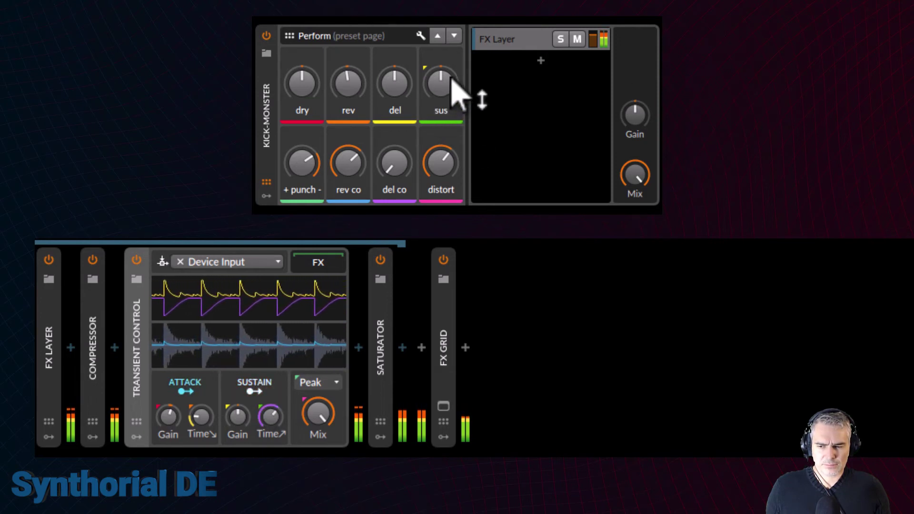
mouse_move(460, 94)
mouse_down()
mouse_move(460, 114)
mouse_move(458, 91)
mouse_up()
drag(449, 109, 449, 101)
double_click(449, 106)
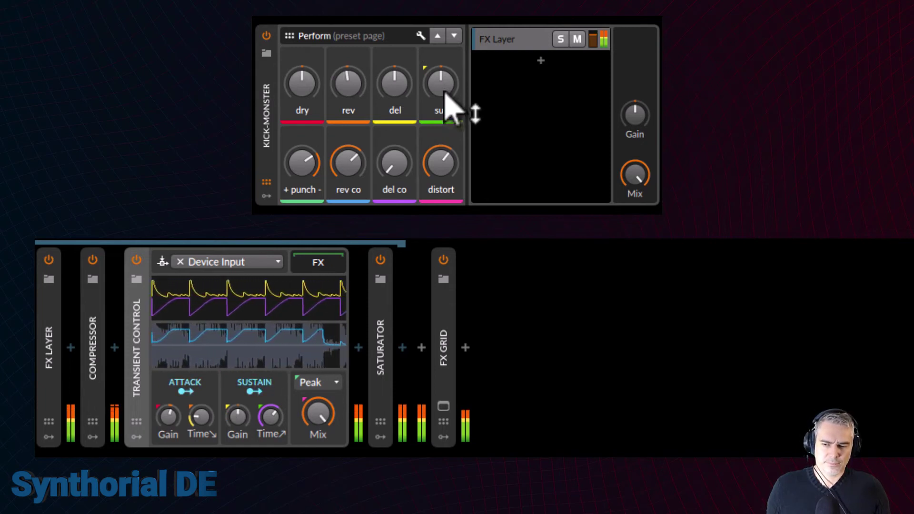
click(138, 362)
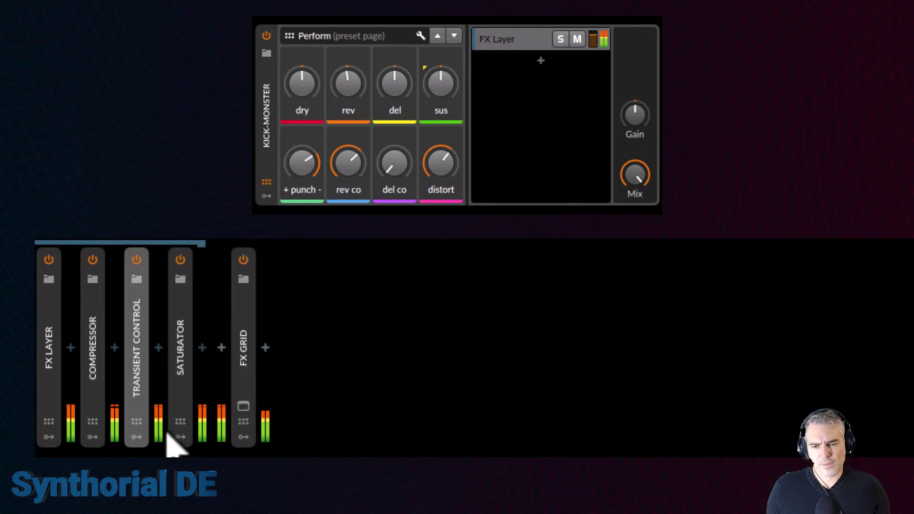
Open the Saturator's Kick Saturator 2 chain and sweep distort down to minimum and up to maximum to show the Saturator's Mix following
click(187, 361)
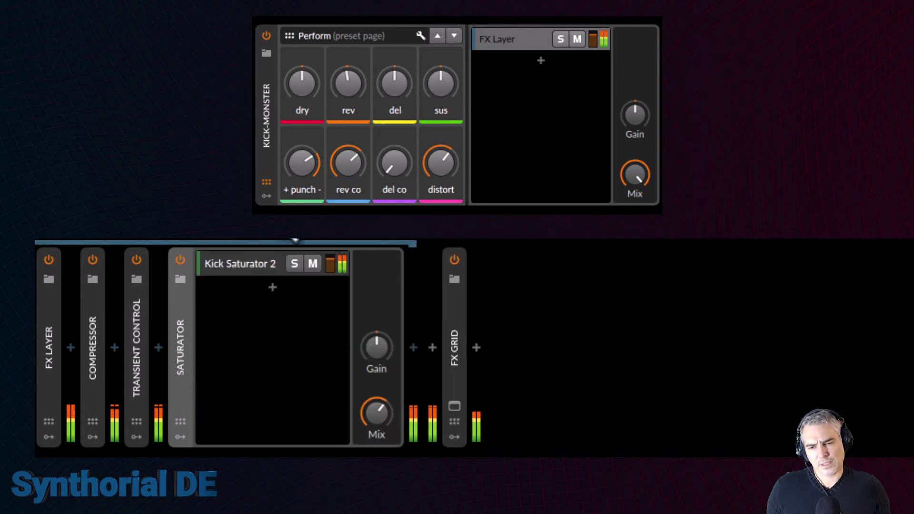
click(232, 269)
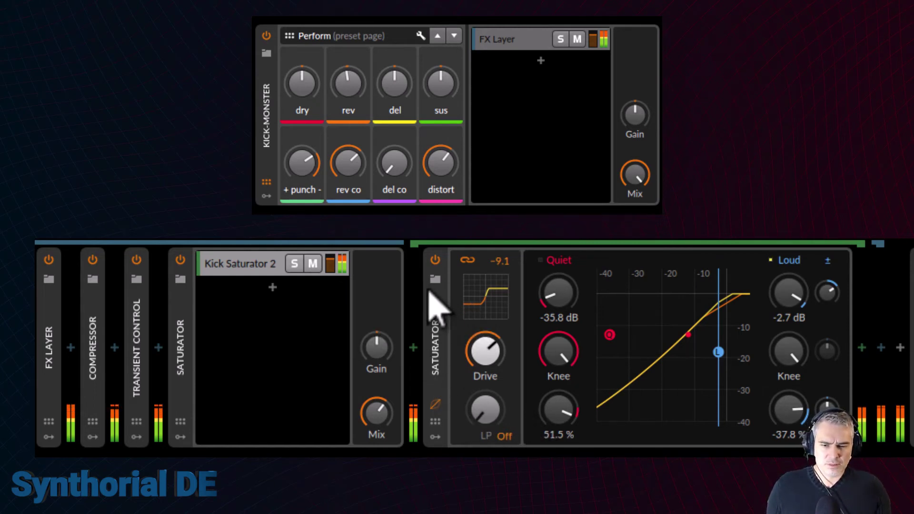
click(435, 324)
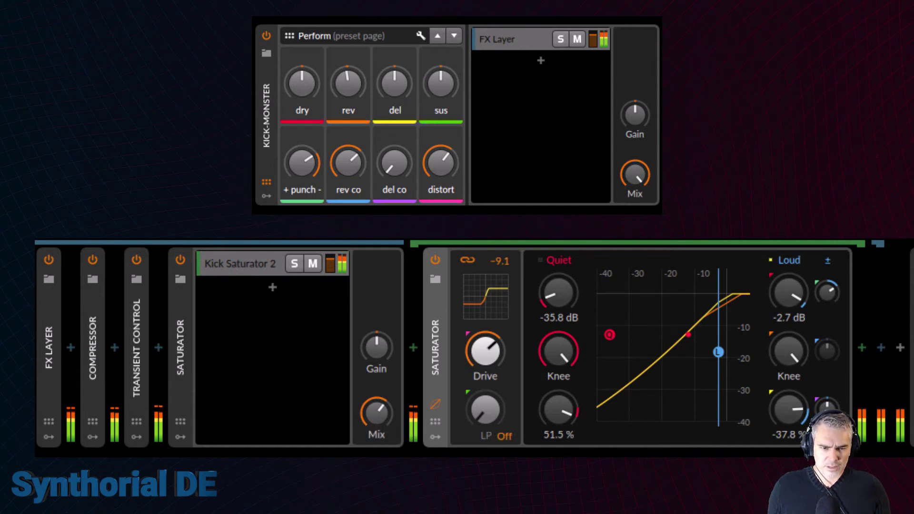
click(443, 172)
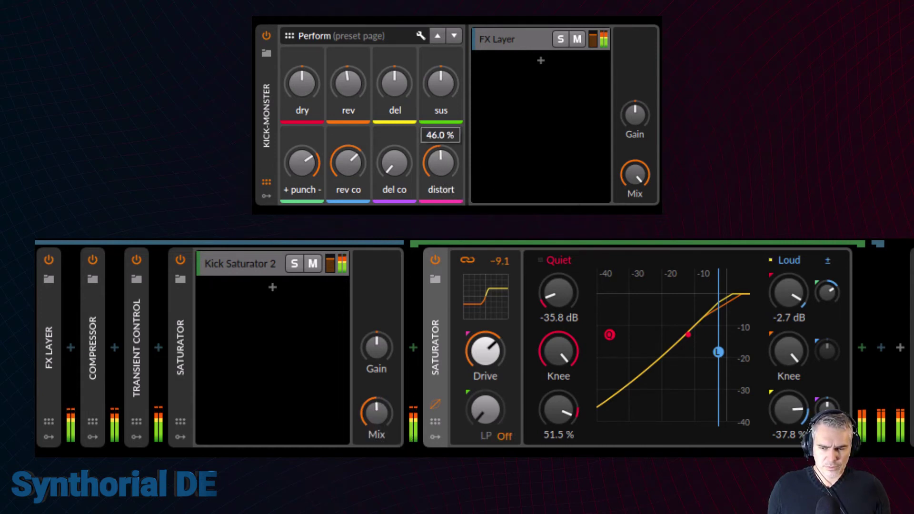
mouse_move(443, 171)
mouse_down()
mouse_move(452, 170)
mouse_move(447, 191)
mouse_move(447, 180)
mouse_up()
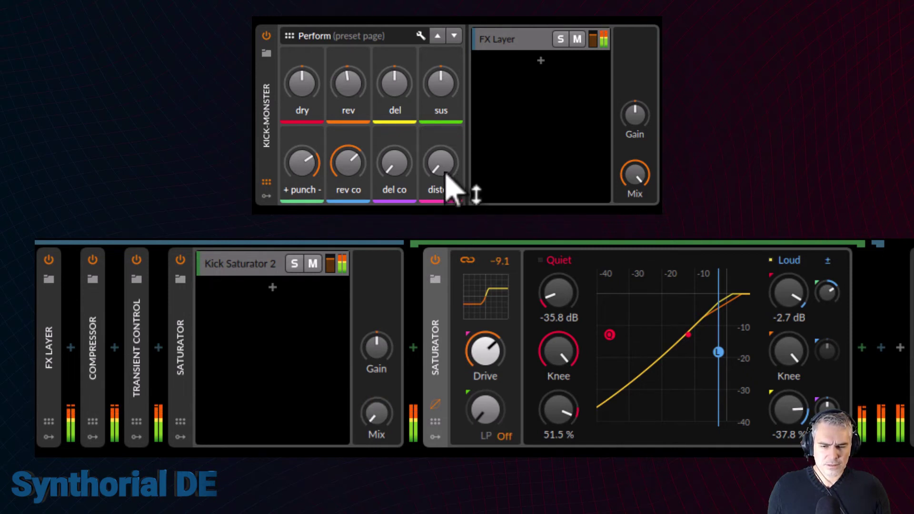
drag(441, 164, 441, 148)
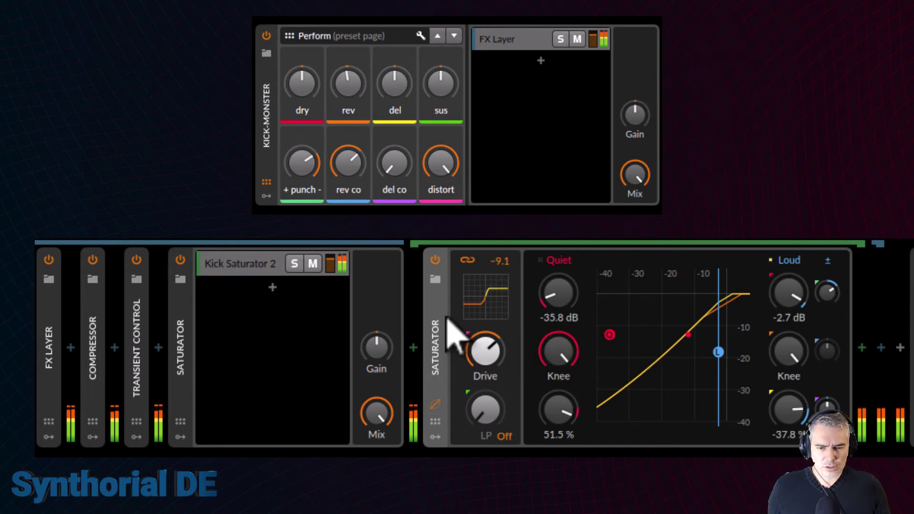
Collapse the inner and outer Saturator devices and close the FX Layer chain of Kick-Monster
click(440, 333)
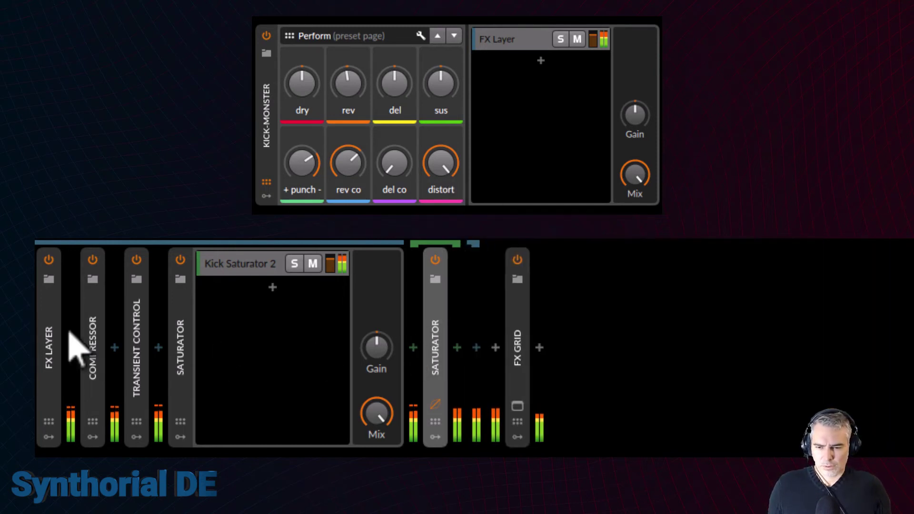
key(Delete)
click(190, 337)
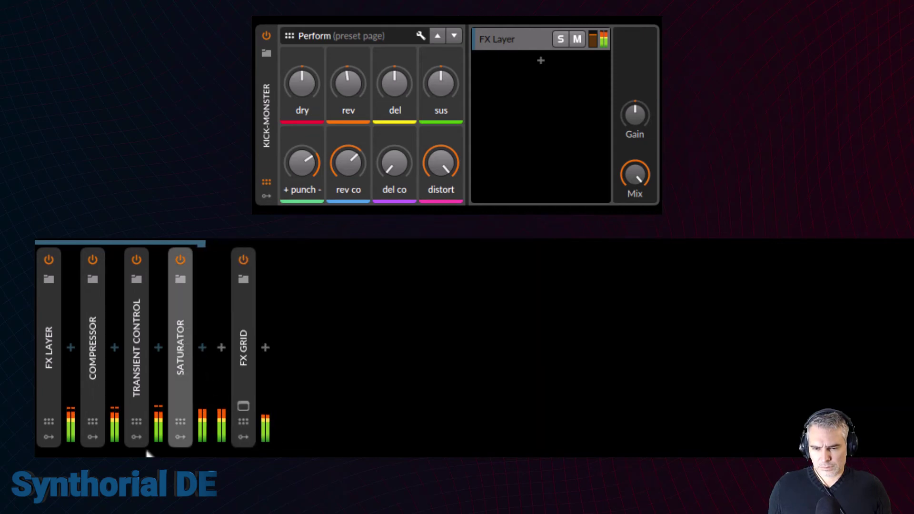
drag(507, 195, 517, 46)
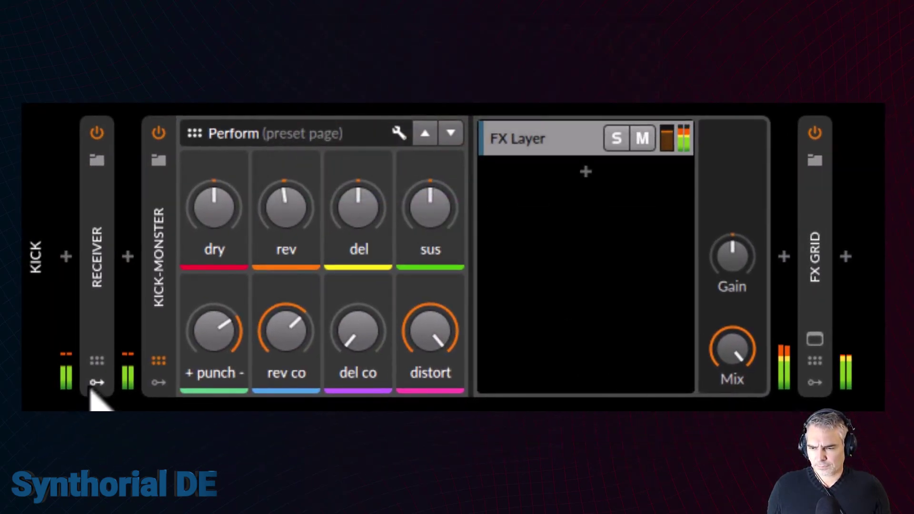
Try Kick-Monster's Mix knob, leaving it at maximum, and reduce the device to its Perform macro page only
click(157, 363)
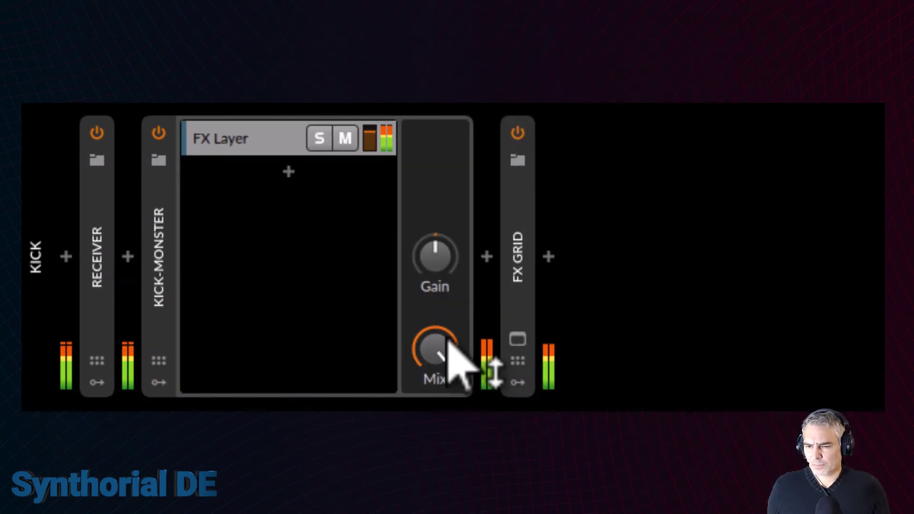
mouse_move(448, 352)
mouse_down()
mouse_move(448, 377)
mouse_move(448, 366)
mouse_up()
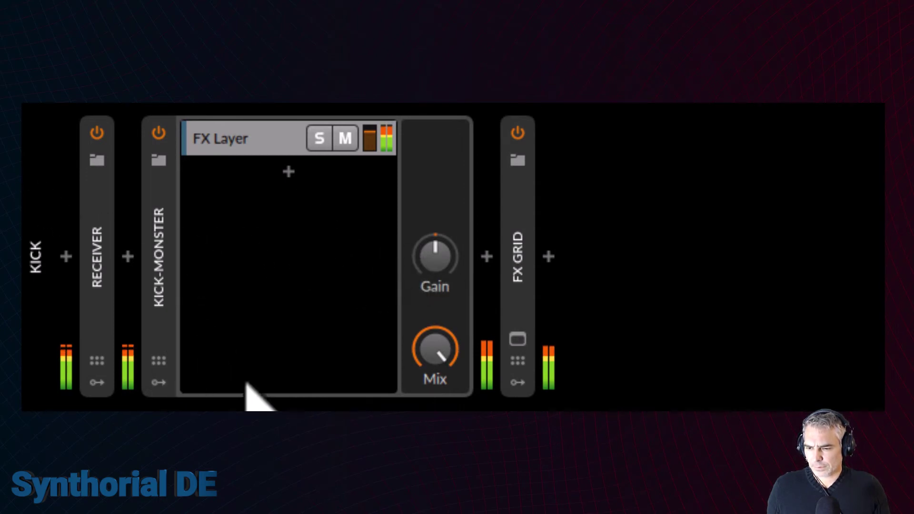
click(156, 269)
click(161, 361)
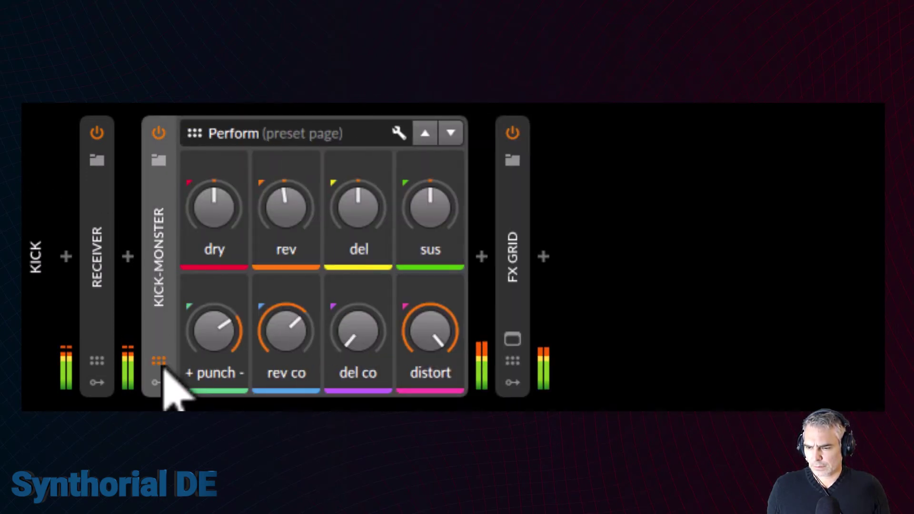
Try the dry macro, leaving it centred, raise rev, and lower rev co
drag(219, 226, 237, 196)
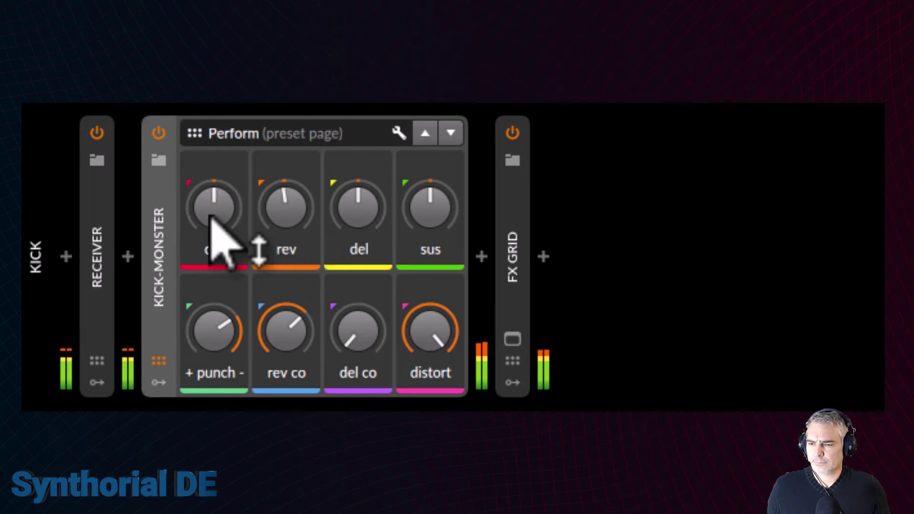
drag(280, 237, 279, 218)
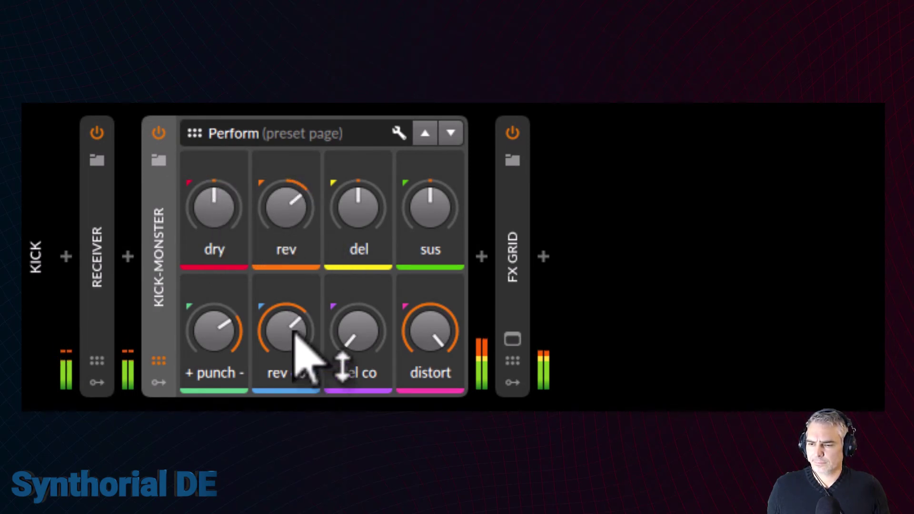
drag(299, 333, 298, 358)
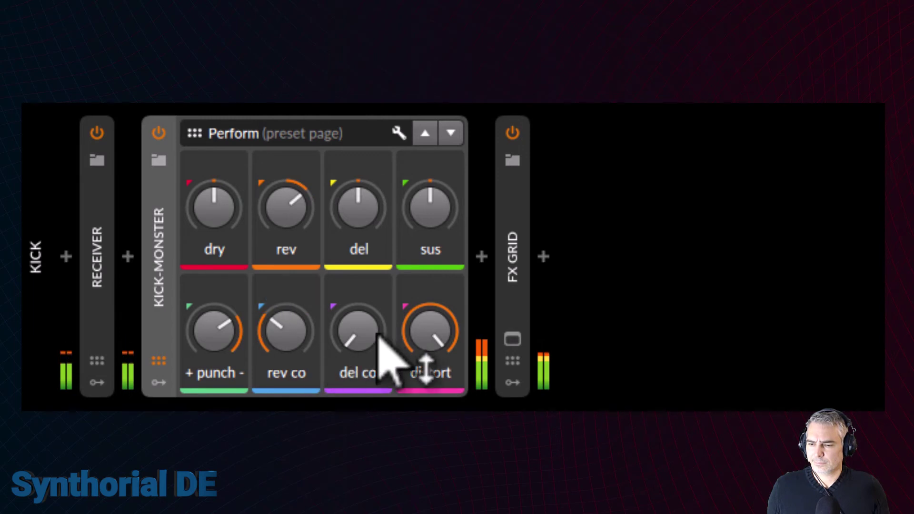
Raise del co and del, lower distort to about 39.0 %, and adjust sus
mouse_move(377, 333)
mouse_down()
mouse_move(377, 305)
mouse_move(377, 316)
mouse_up()
mouse_move(353, 223)
mouse_down()
mouse_move(355, 205)
mouse_move(357, 235)
mouse_up()
drag(438, 367, 438, 343)
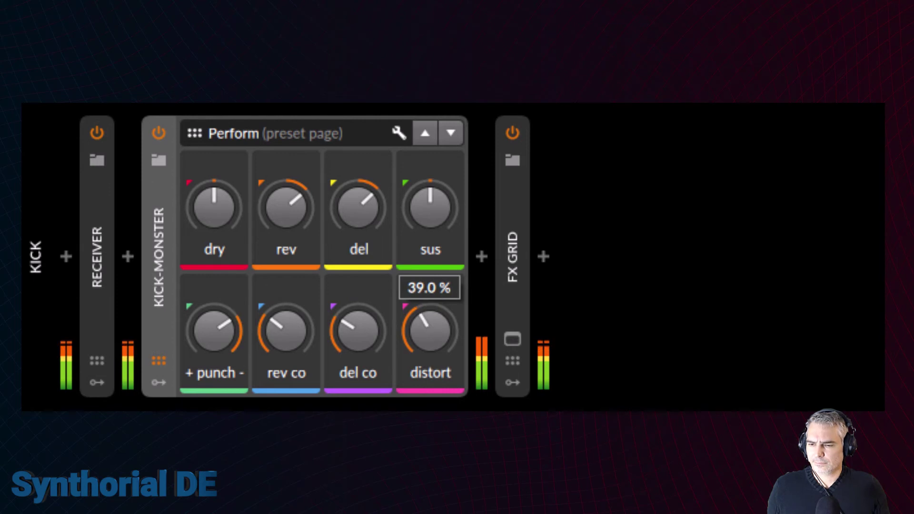
drag(430, 209, 384, 128)
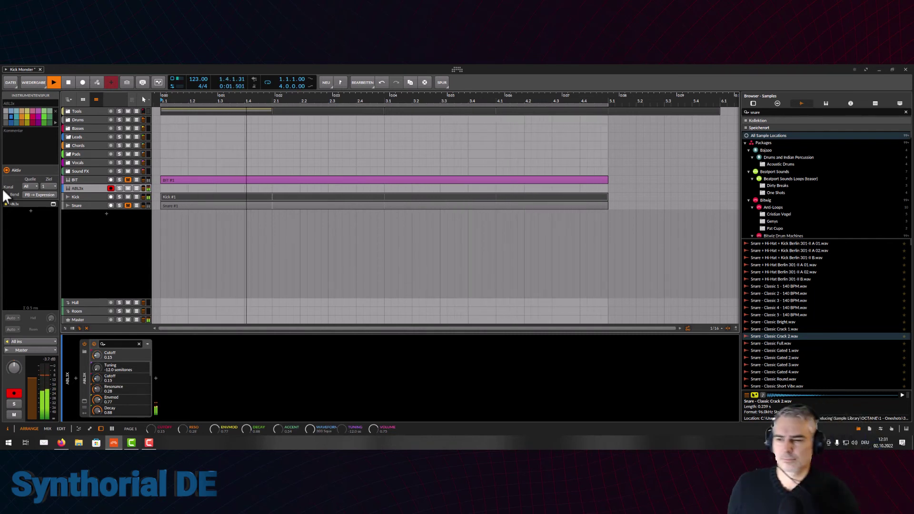
Swap the playing track from ABL3X to BIT using their mutes, mute BIT again, and stop playback
click(128, 180)
click(127, 189)
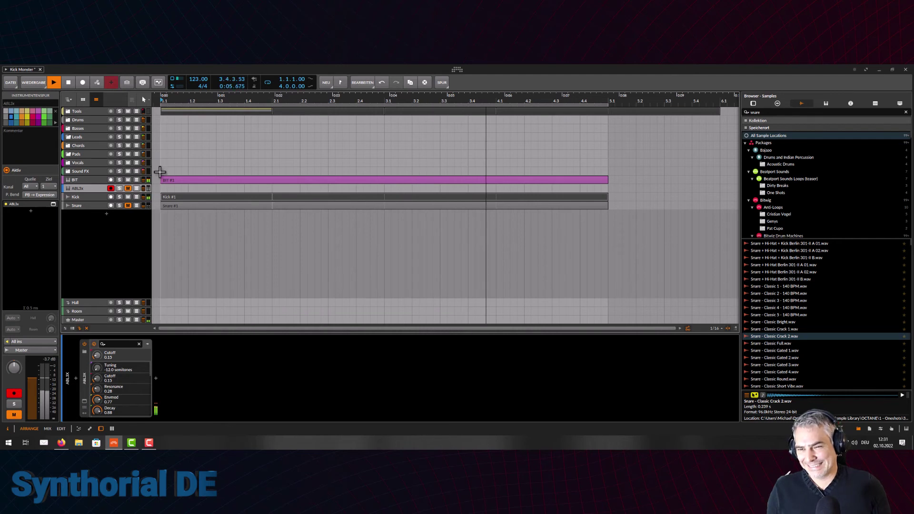
click(127, 179)
click(68, 87)
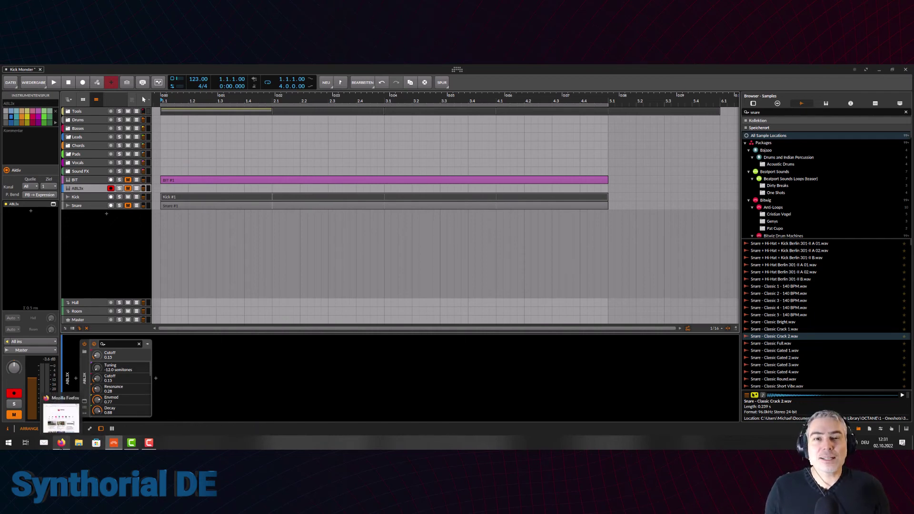
Switch to Firefox and open the website synthorial.de
click(61, 444)
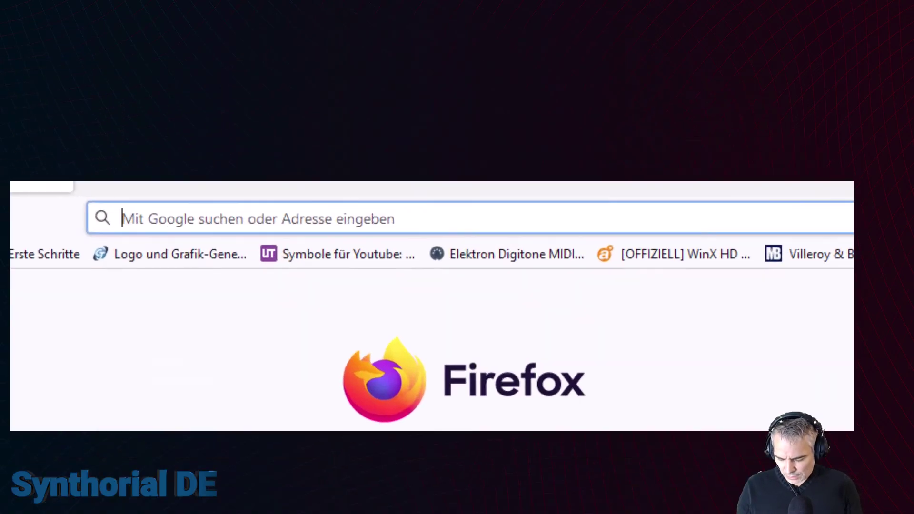
text(s)
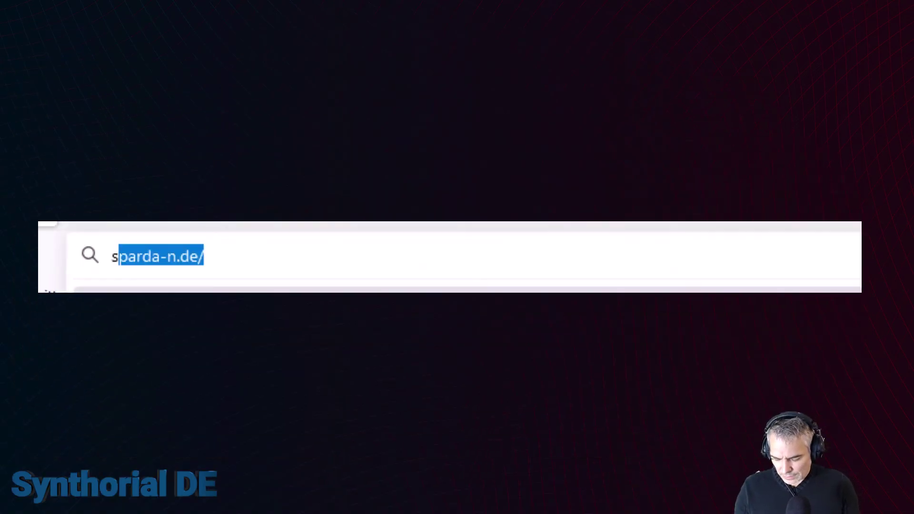
text(ynthorial)
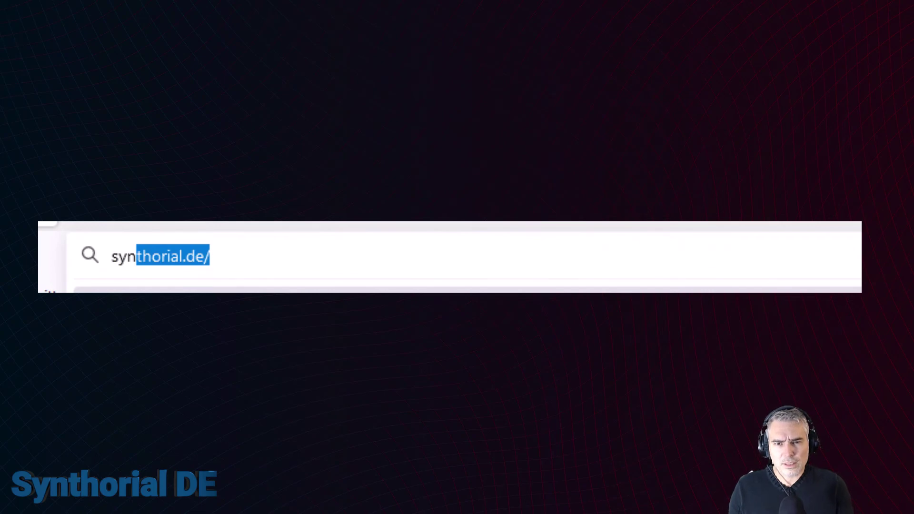
key(End)
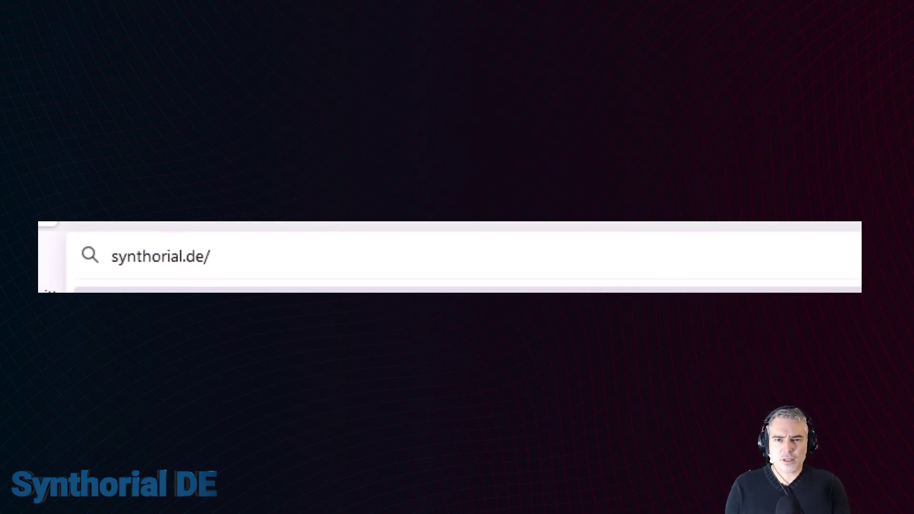
key(Return)
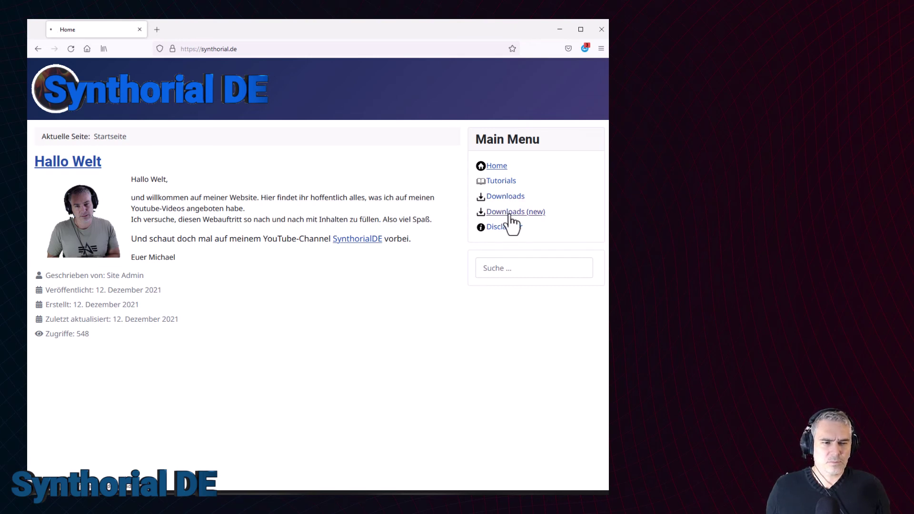
Open the Bitwig Presets category in the website's Downloads (new) section, where Kick-Monster MCD is offered
click(512, 222)
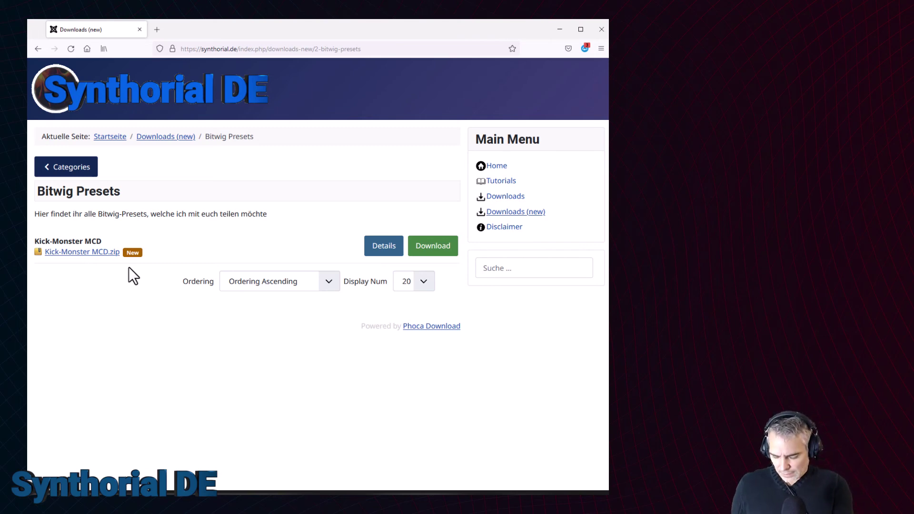
Switch to File Explorer, move its window over the browser, and open the folder Dokumente > Bitwig Studio > Library > Presets > FX Layer
key(super+e)
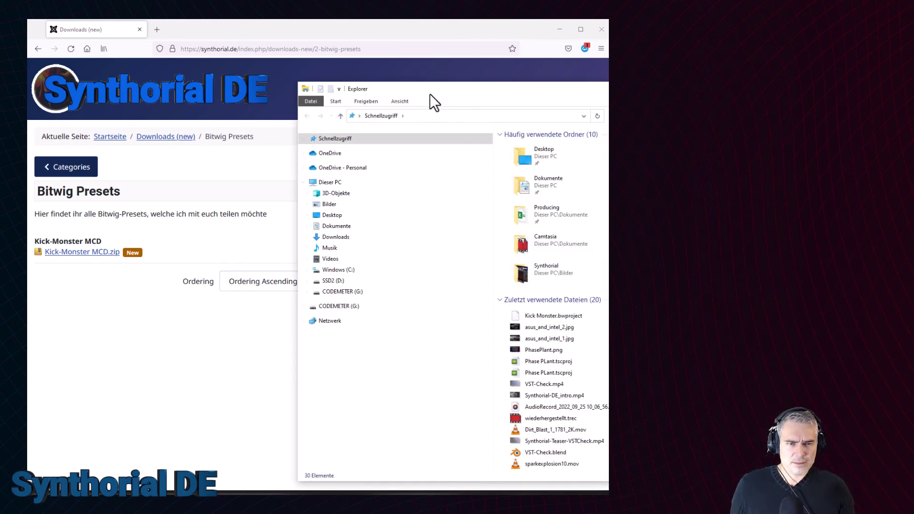
drag(430, 93, 132, 76)
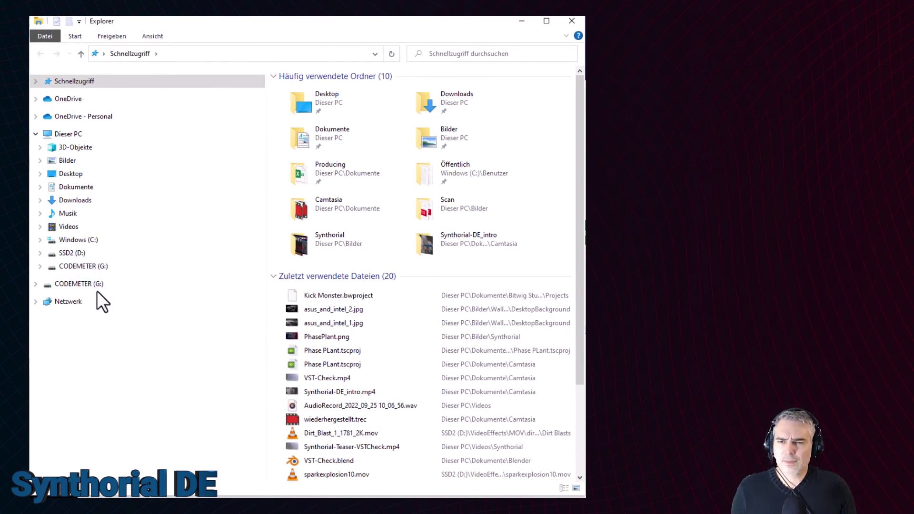
click(89, 188)
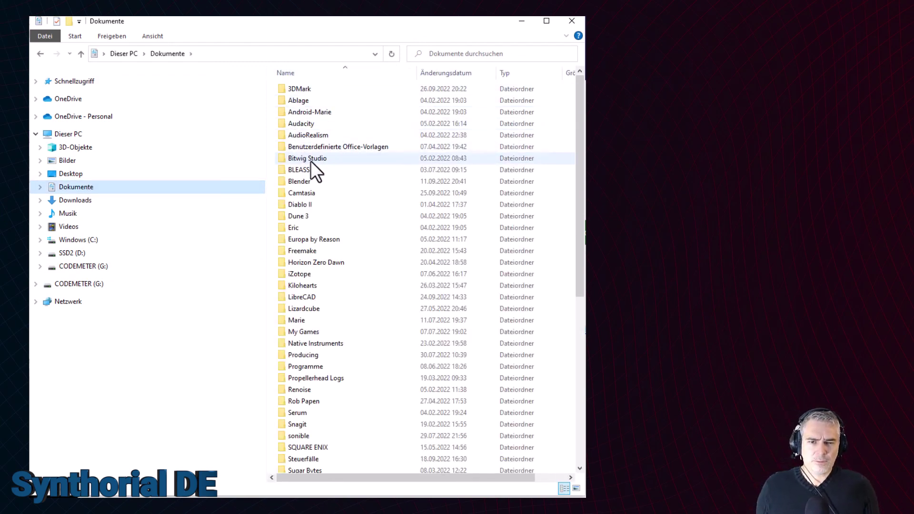
double_click(311, 161)
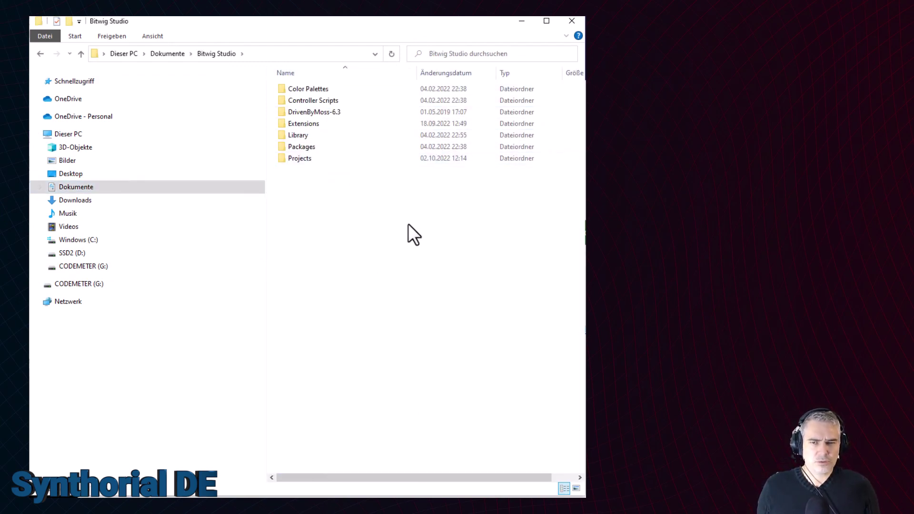
double_click(296, 135)
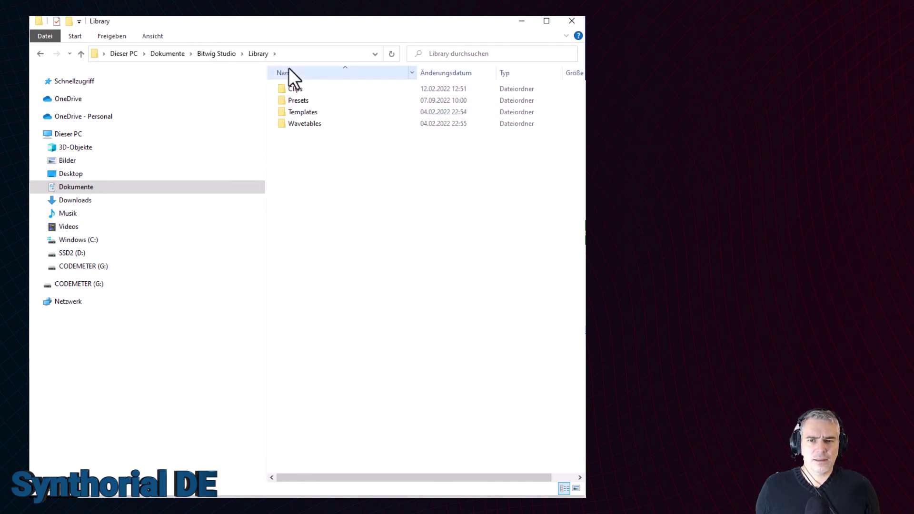
double_click(304, 101)
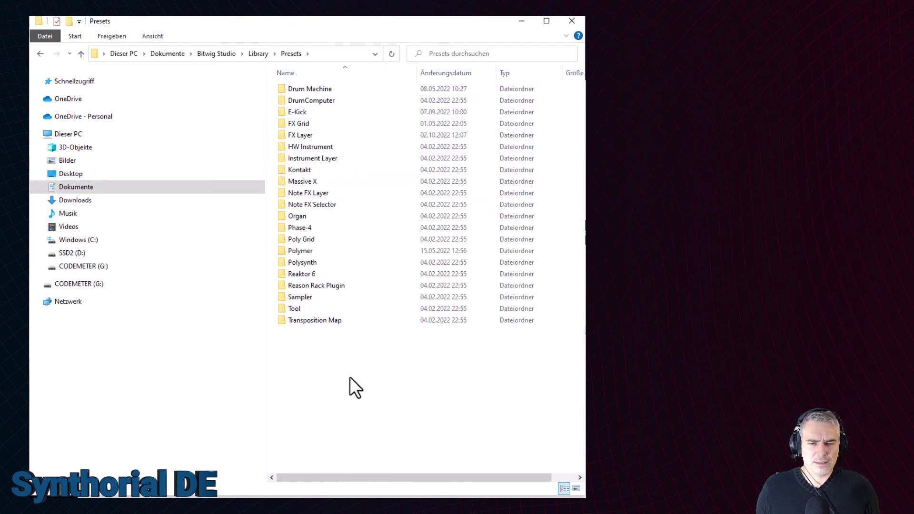
double_click(316, 135)
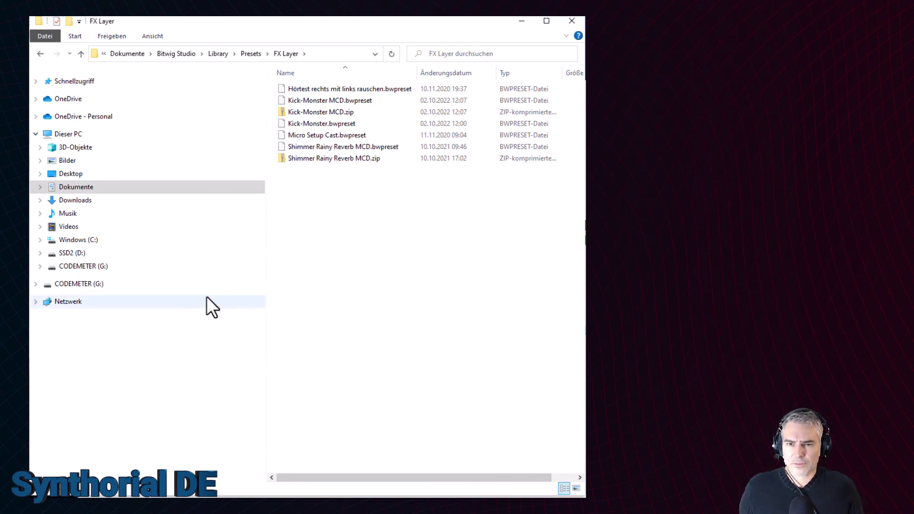
Switch back to Firefox and go through the website's home page to the Downloads (new) overview
click(247, 30)
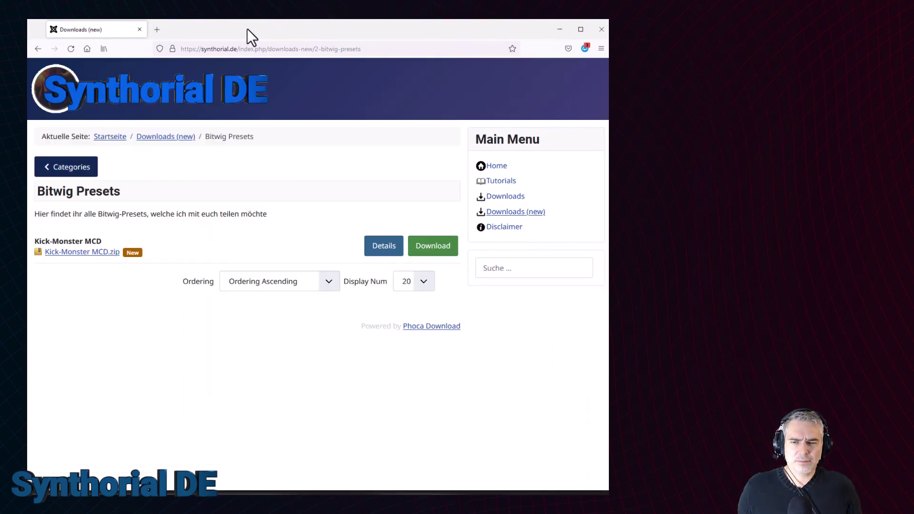
click(110, 138)
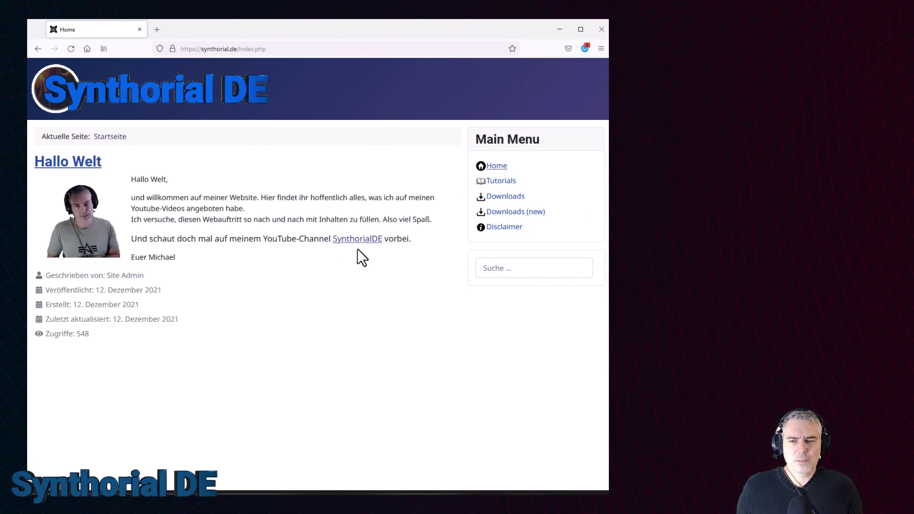
click(504, 213)
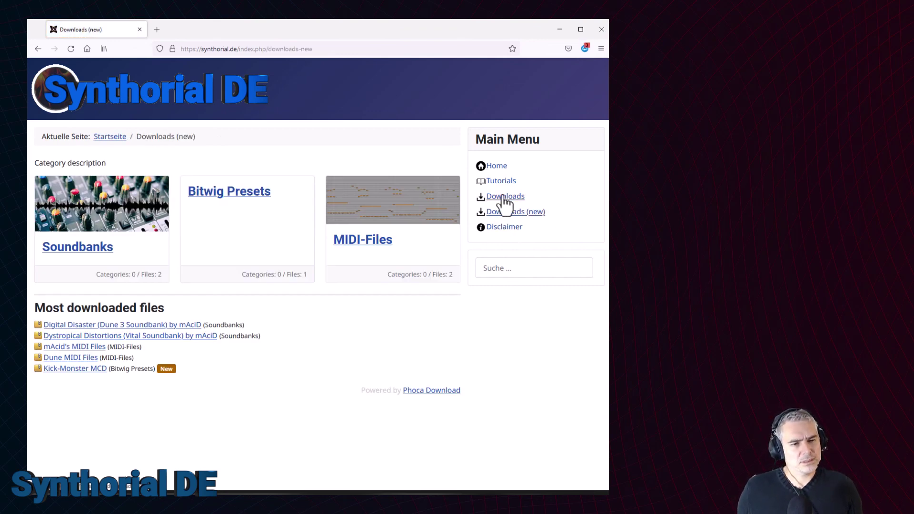
Open the Bitwig Presets category in the website's older Downloads section
click(504, 199)
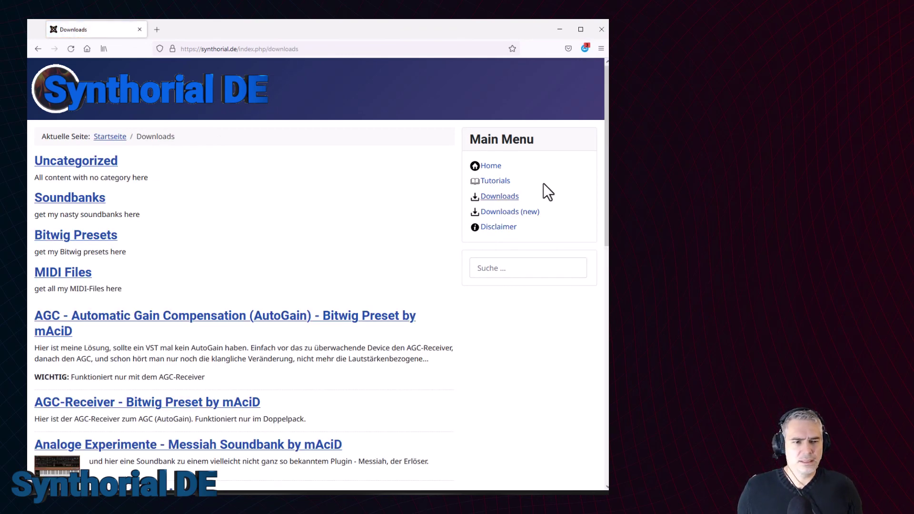
click(56, 244)
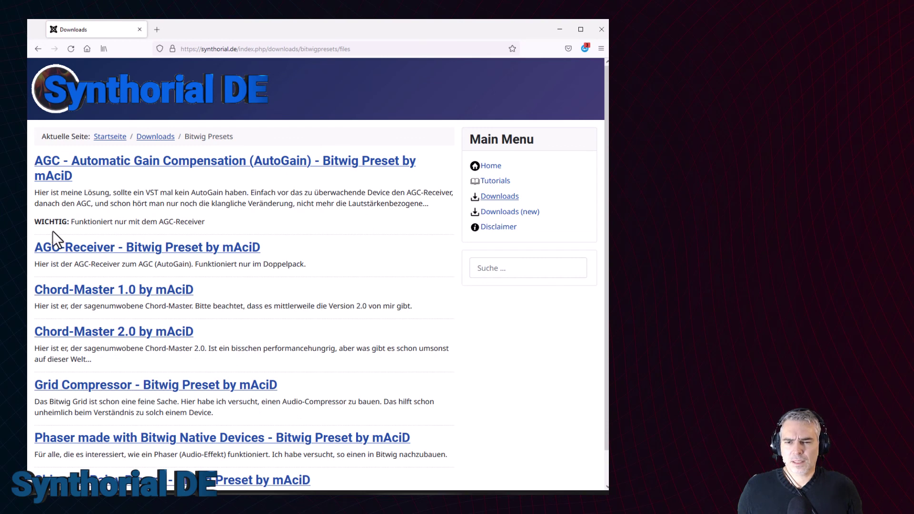